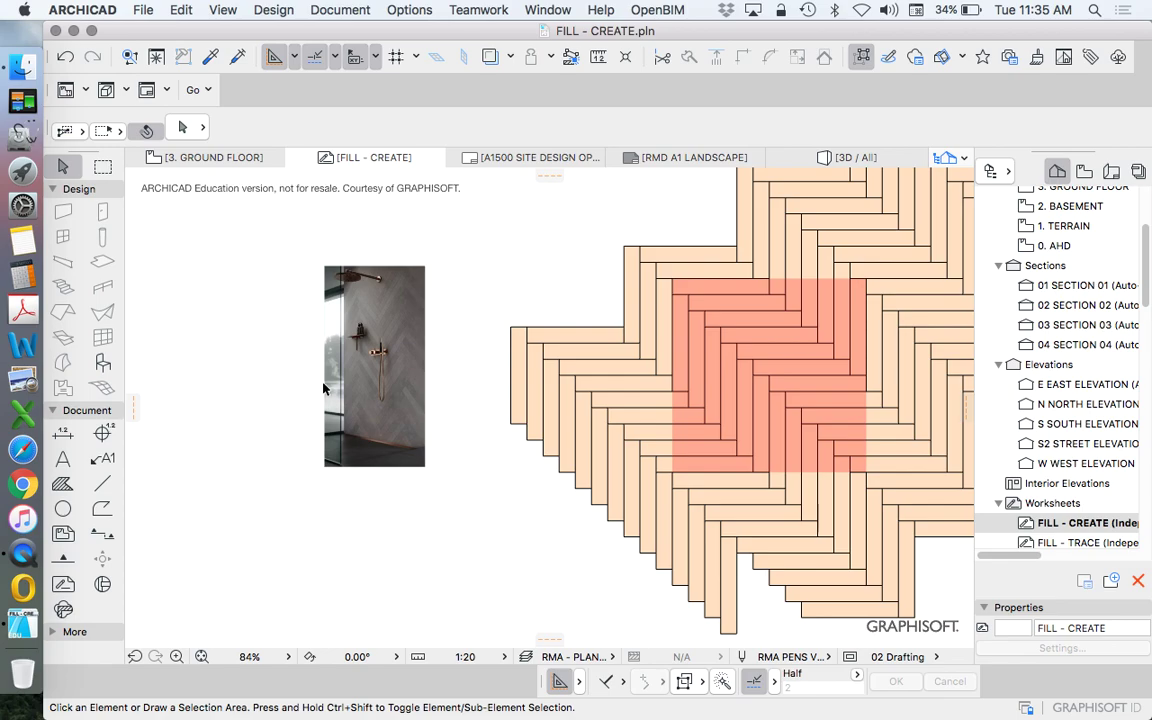
Cancel the accidental move of the leftmost herringbone piece and deselect it, leaving it in place
scroll(336, 320, up, 5)
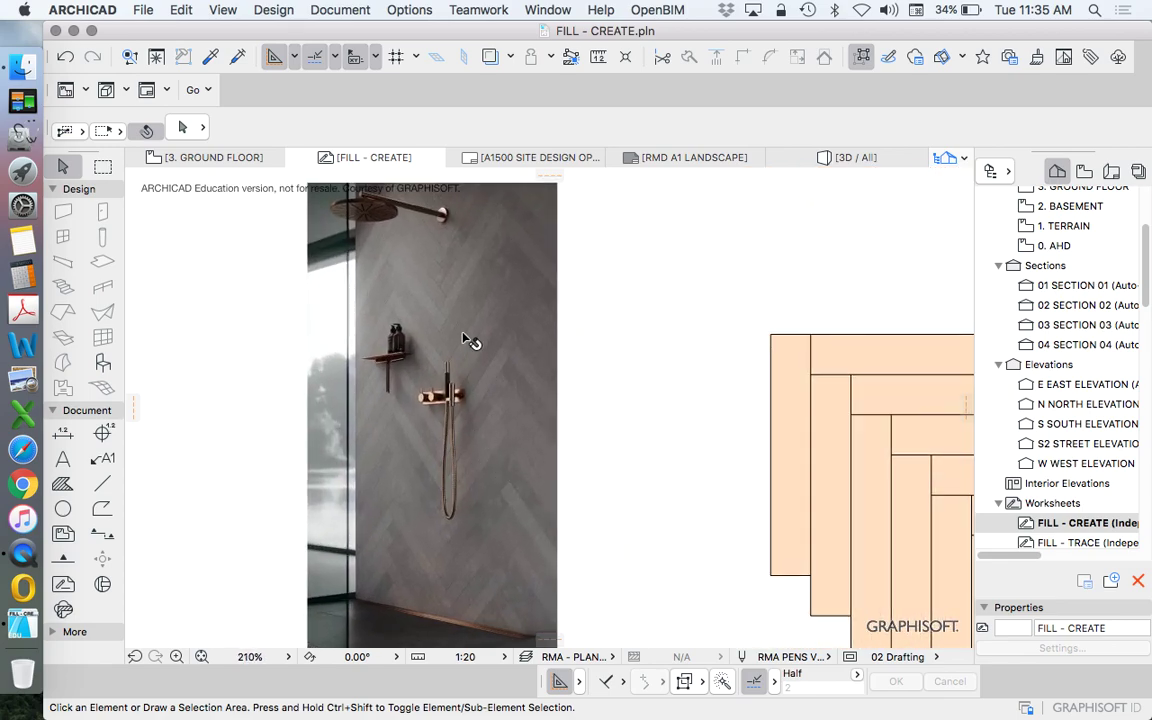
scroll(474, 313, up, 5)
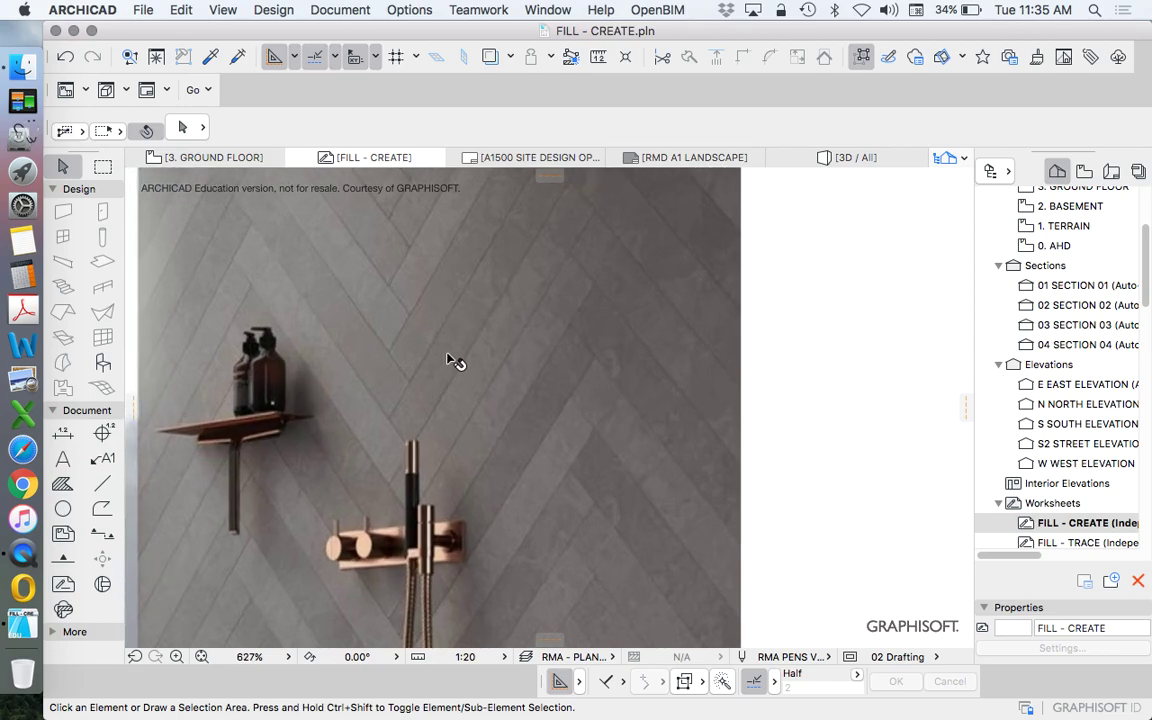
scroll(442, 322, down, 3)
scroll(437, 359, down, 5)
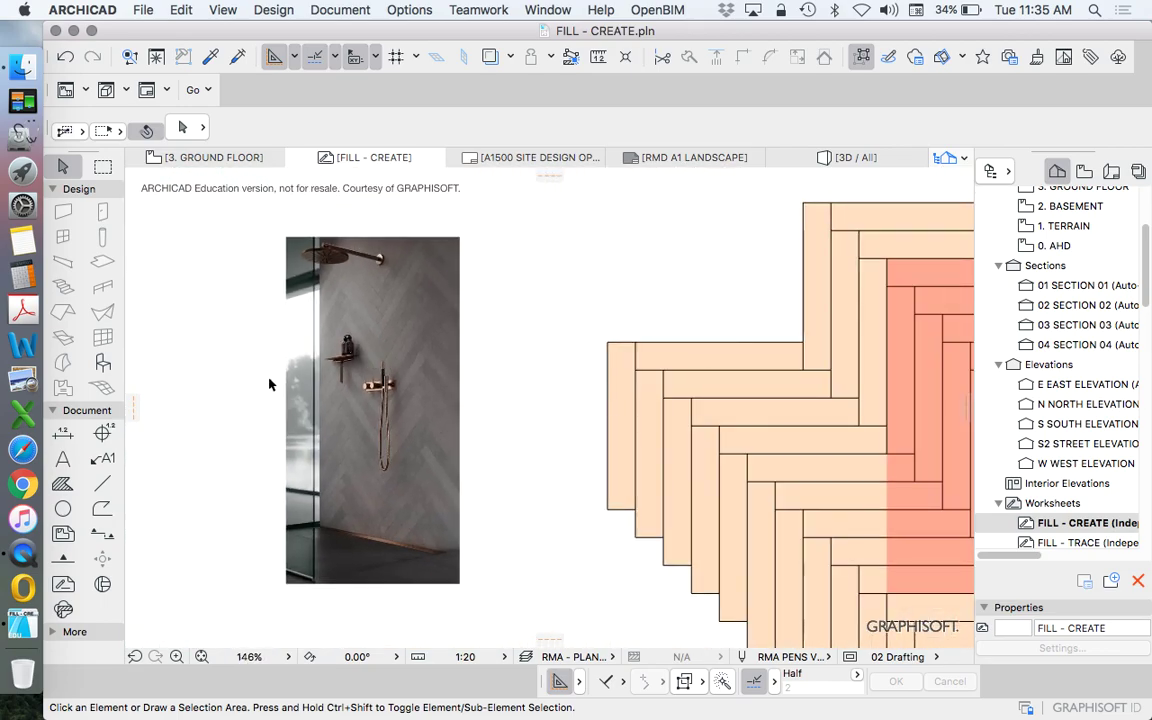
scroll(267, 380, up, 4)
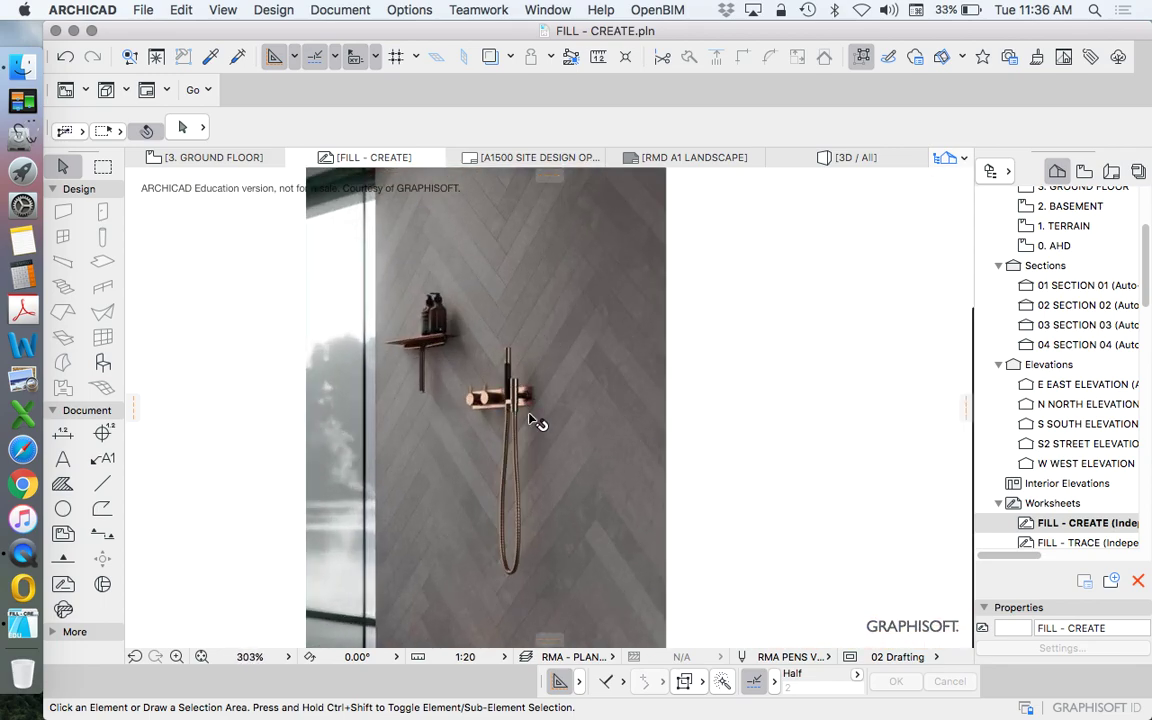
scroll(347, 378, down, 6)
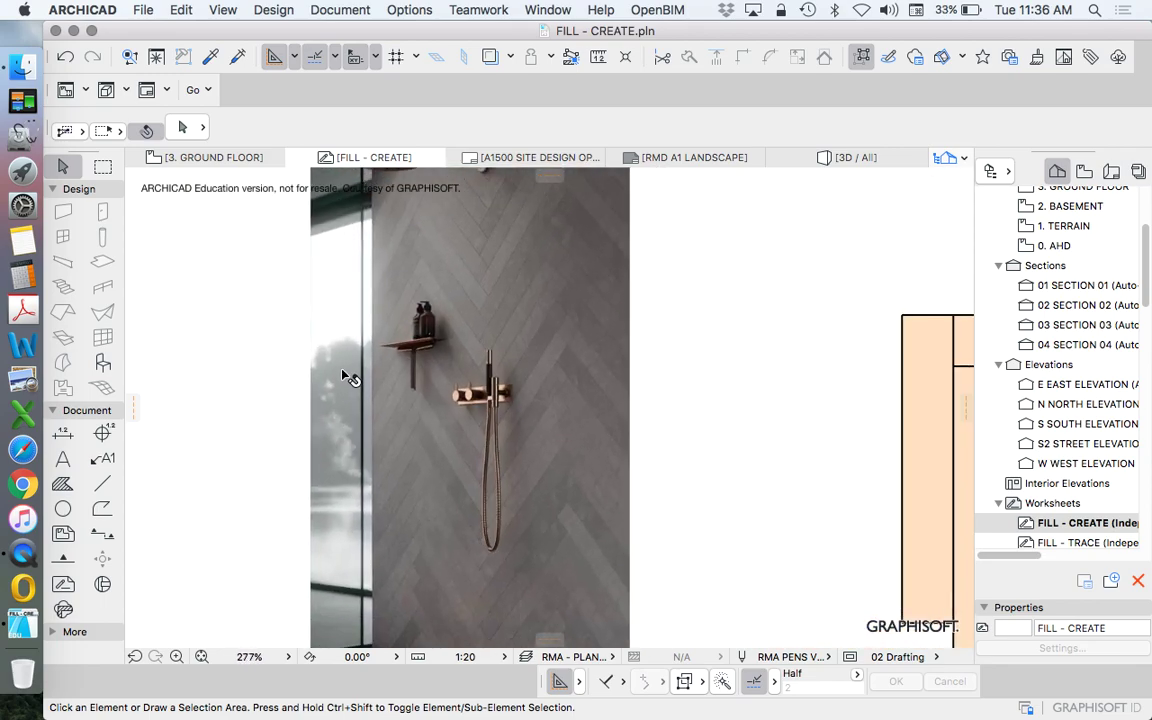
scroll(785, 363, up, 2)
scroll(487, 349, down, 7)
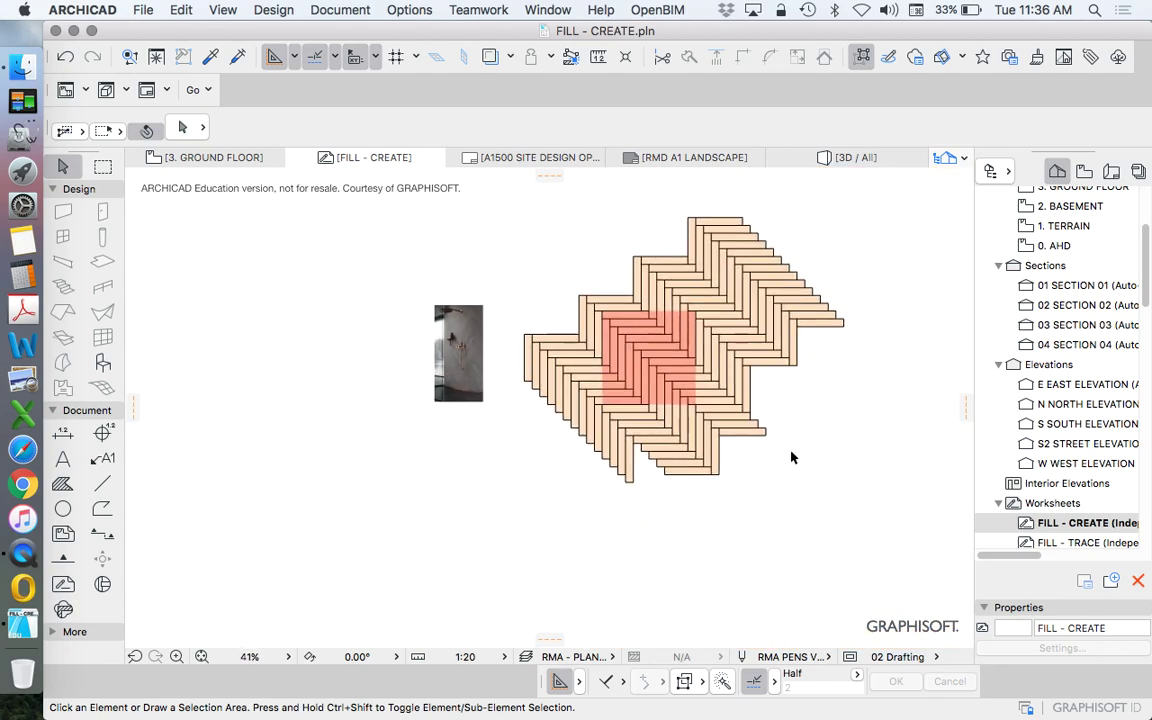
scroll(748, 330, up, 1)
scroll(640, 337, up, 2)
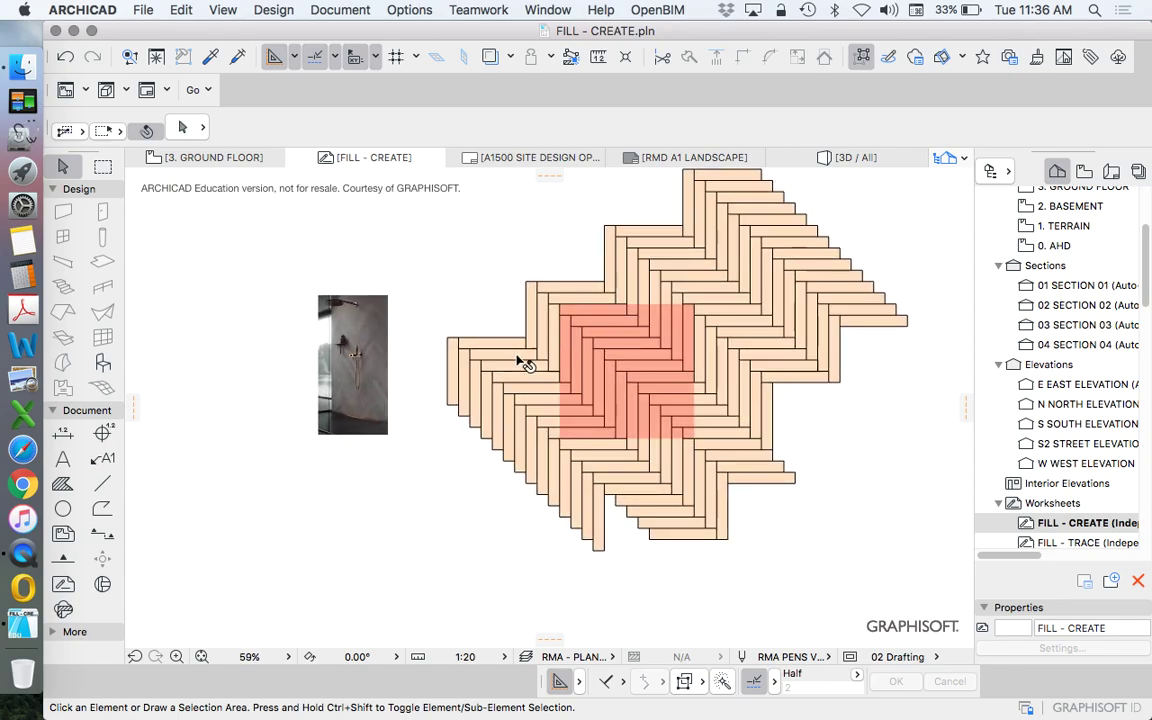
drag(447, 352, 421, 281)
scroll(406, 257, up, 3)
scroll(421, 281, up, 1)
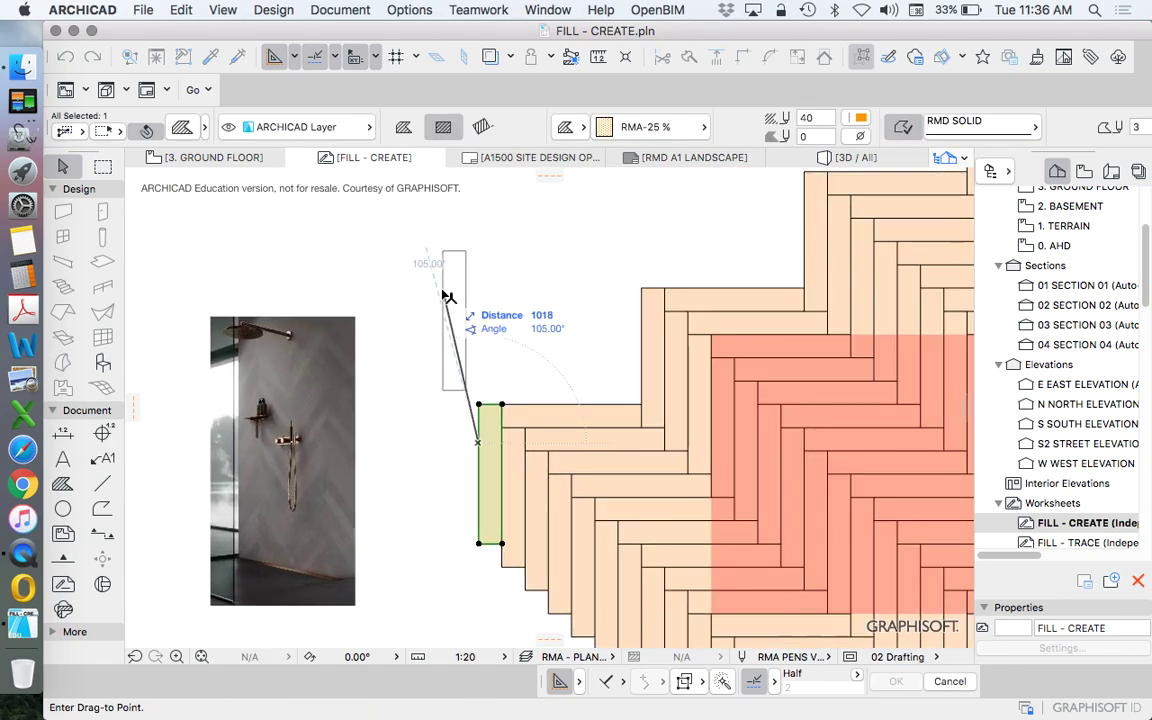
key(Escape)
scroll(500, 331, down, 1)
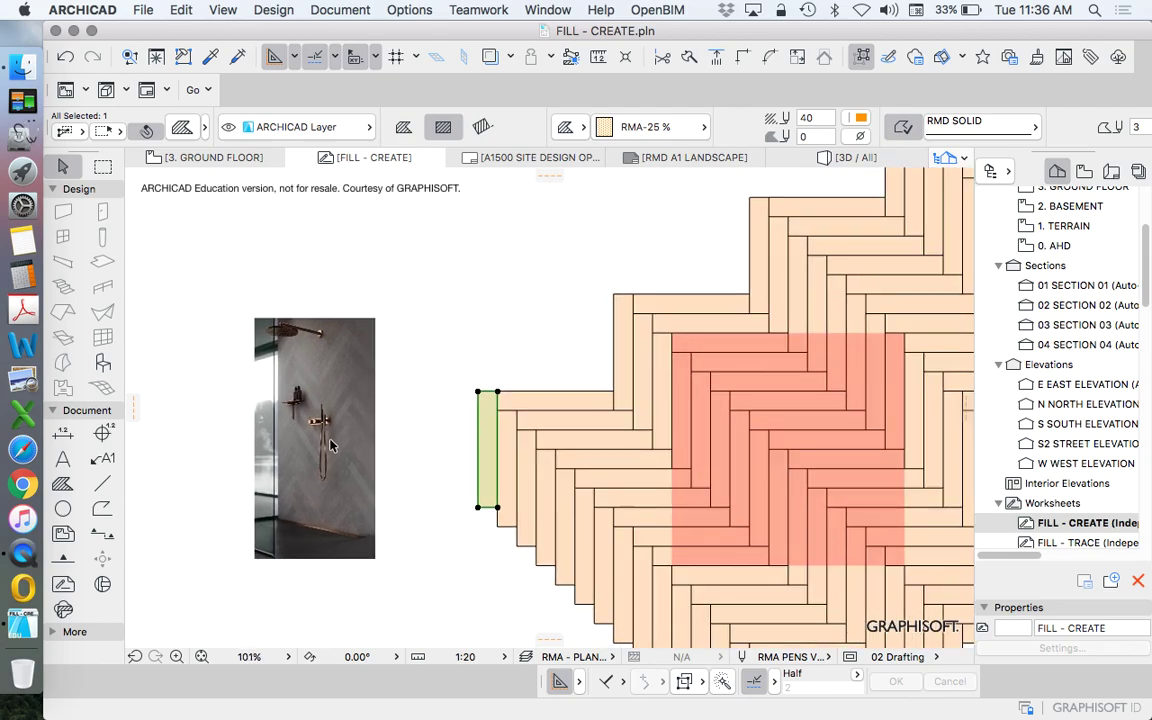
click(488, 321)
With the Line tool, draw a vertical line from the fill's top-left corner down its left edge
click(100, 488)
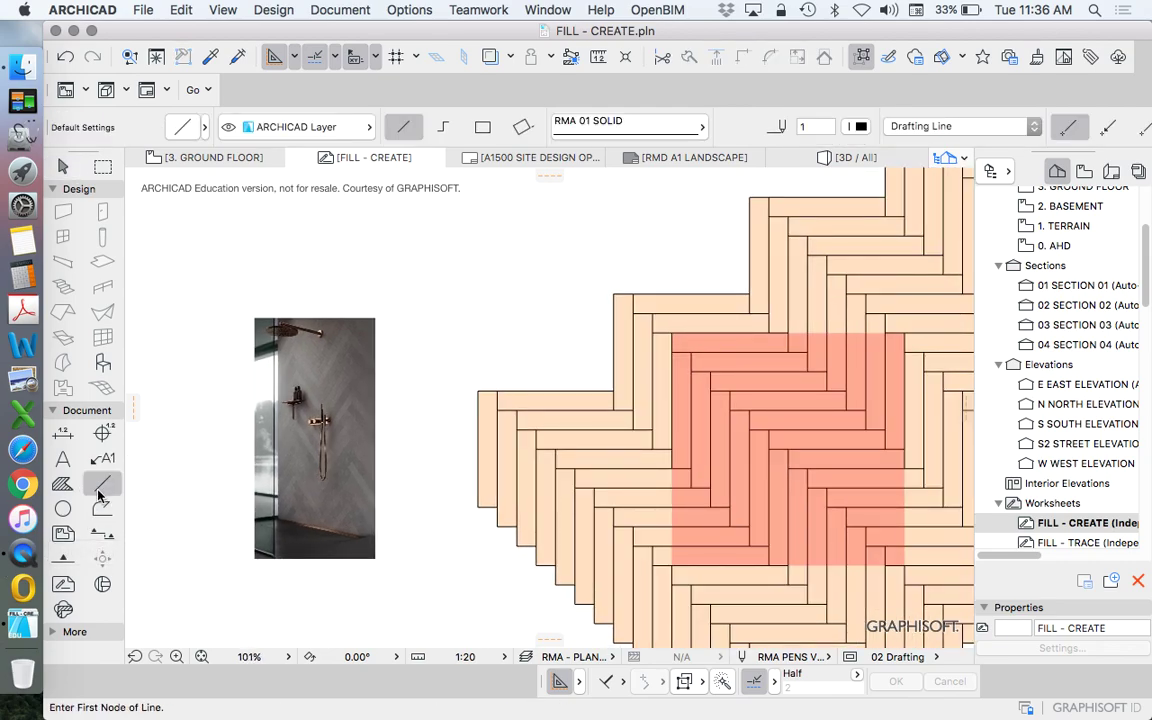
click(478, 391)
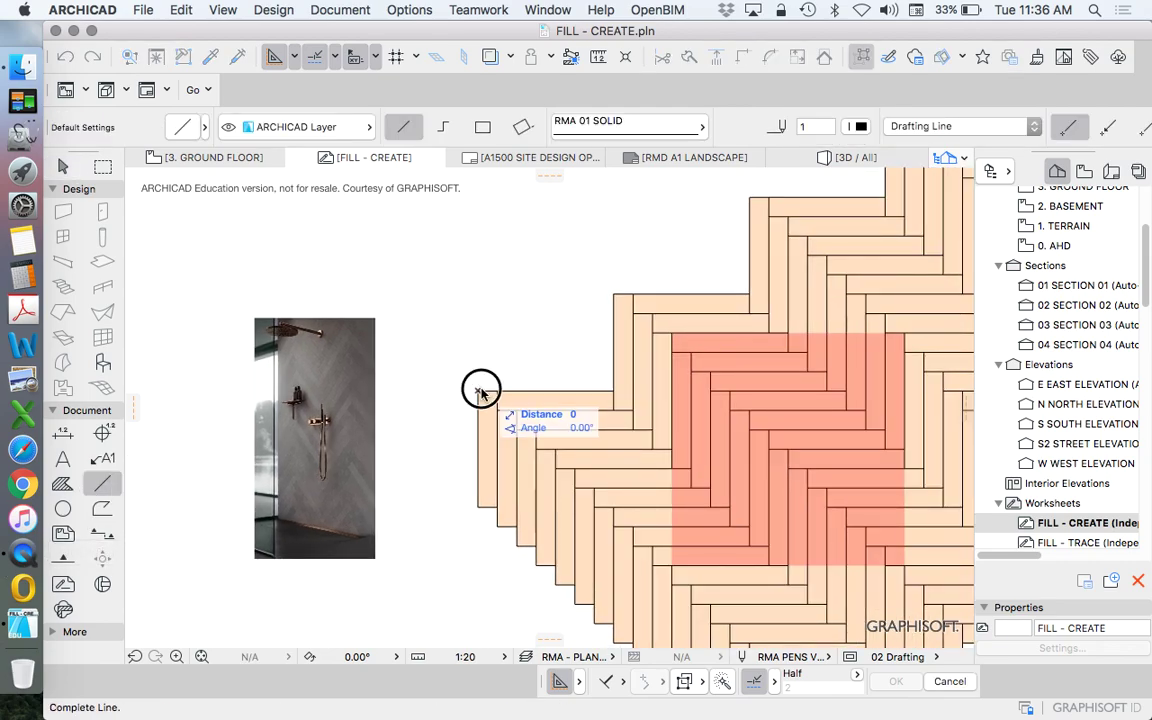
click(478, 506)
scroll(380, 432, up, 3)
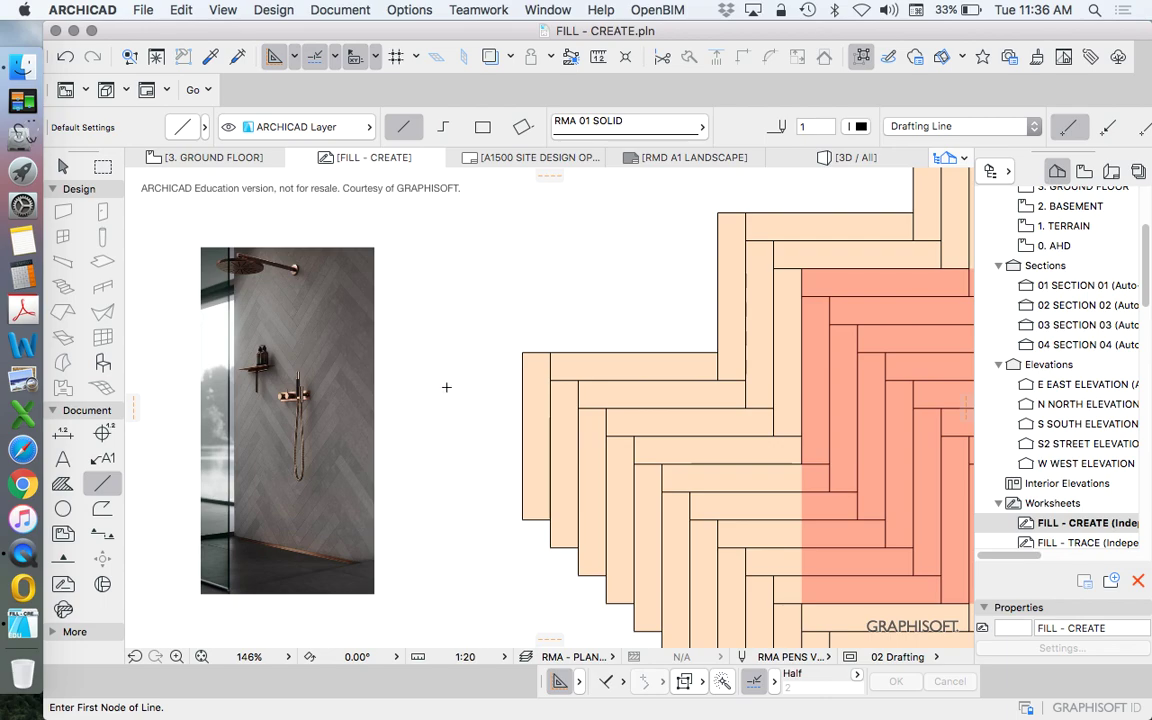
scroll(425, 384, up, 3)
scroll(700, 340, down, 3)
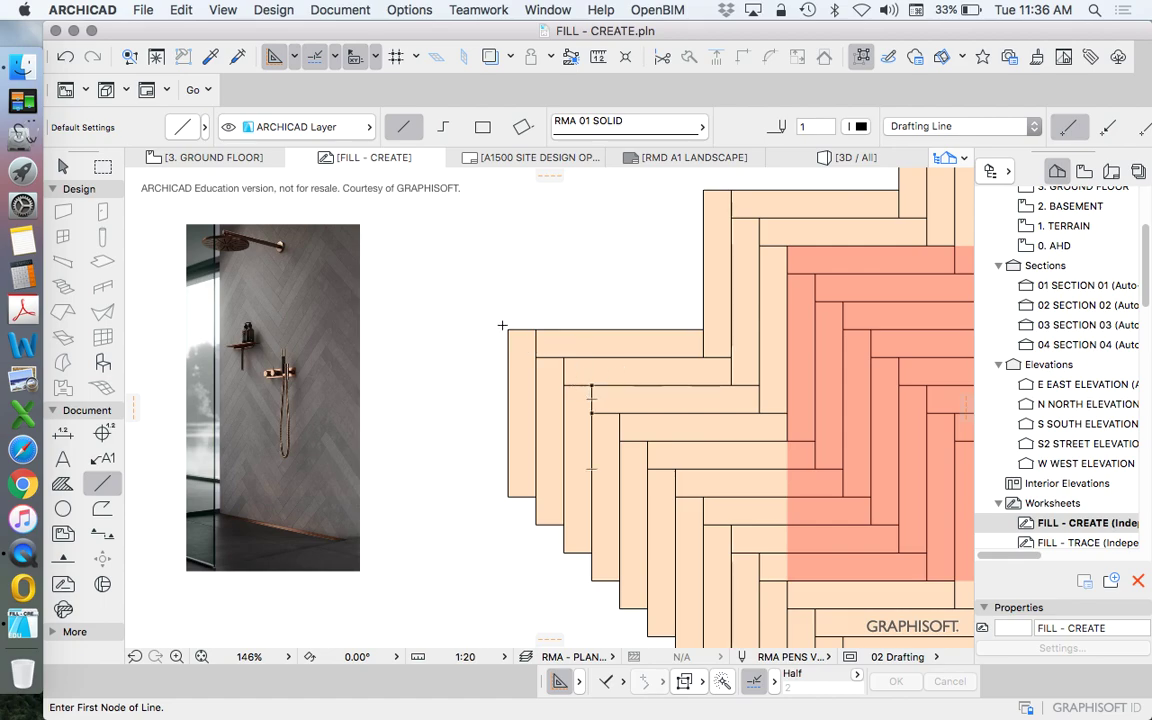
scroll(502, 317, down, 3)
scroll(835, 284, up, 1)
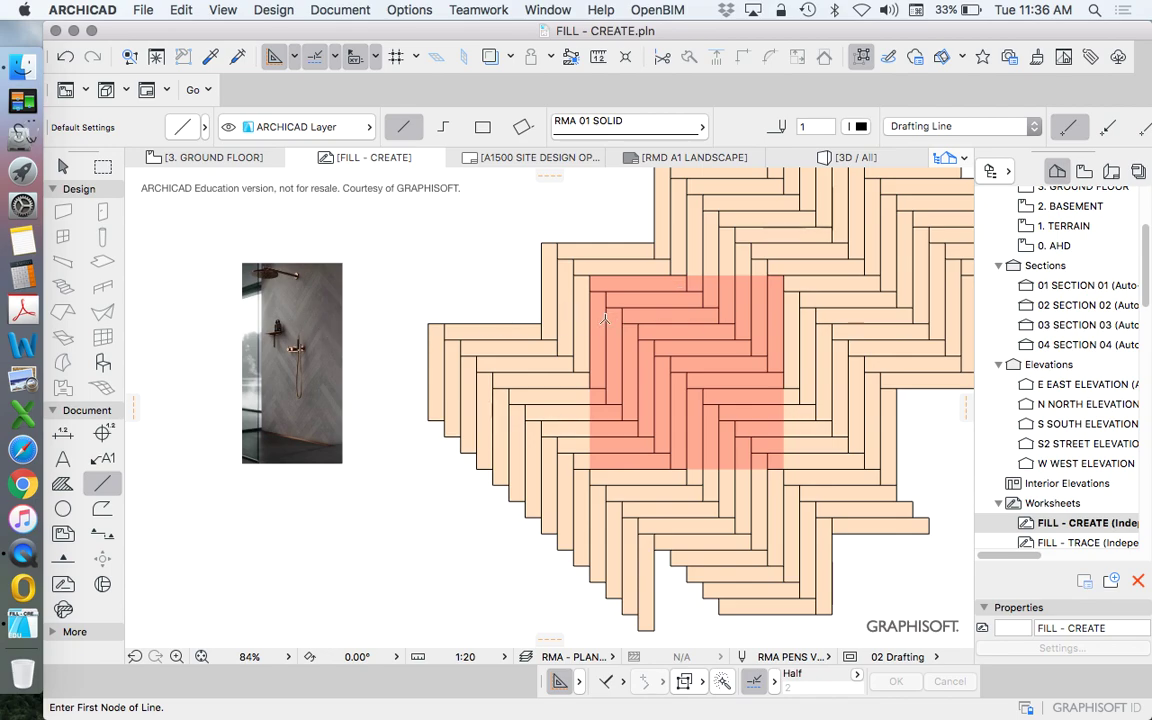
scroll(722, 300, up, 3)
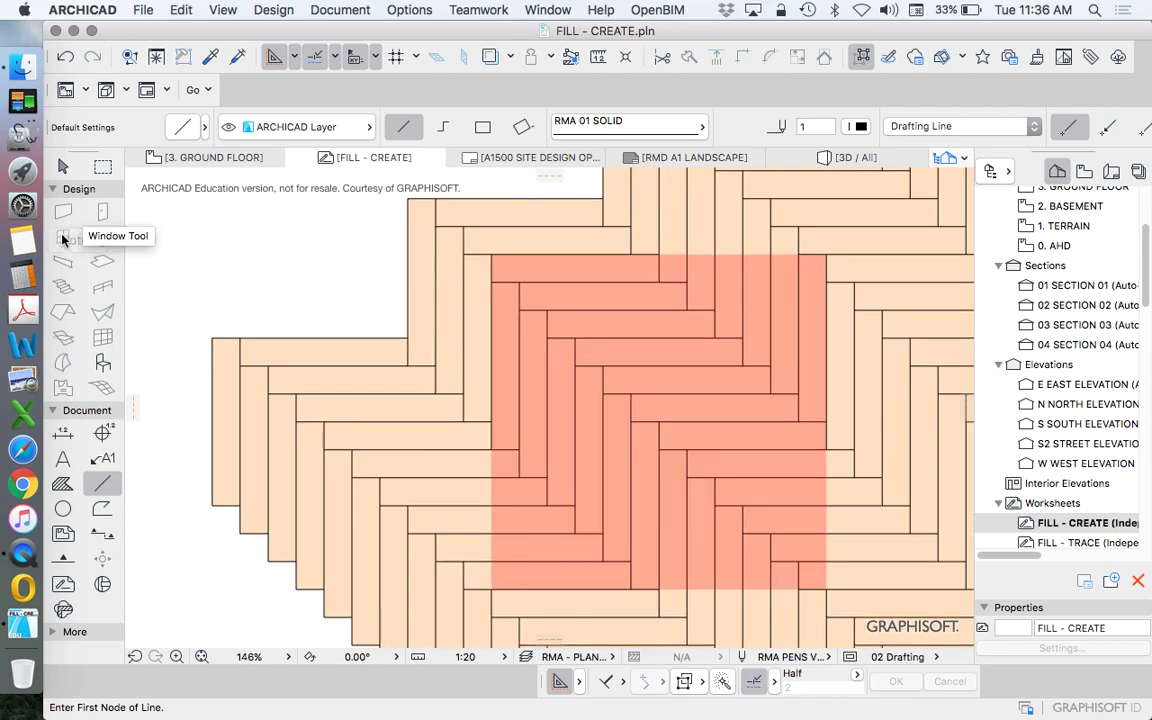
click(65, 167)
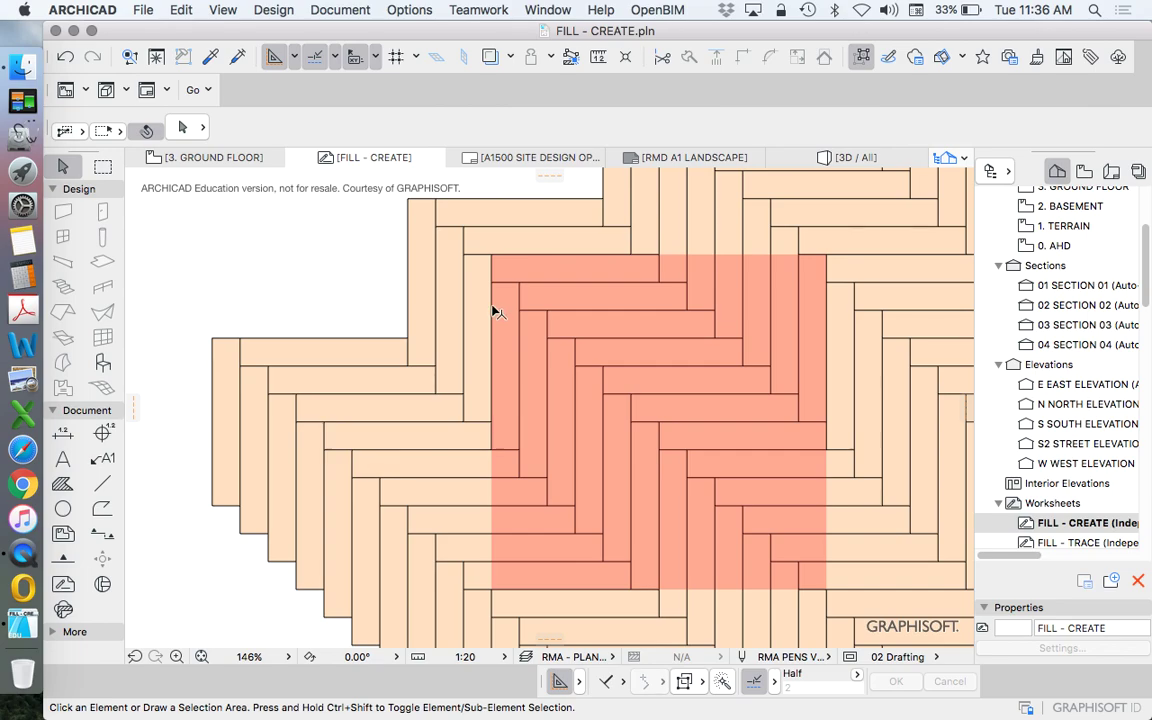
click(766, 263)
scroll(476, 297, down, 3)
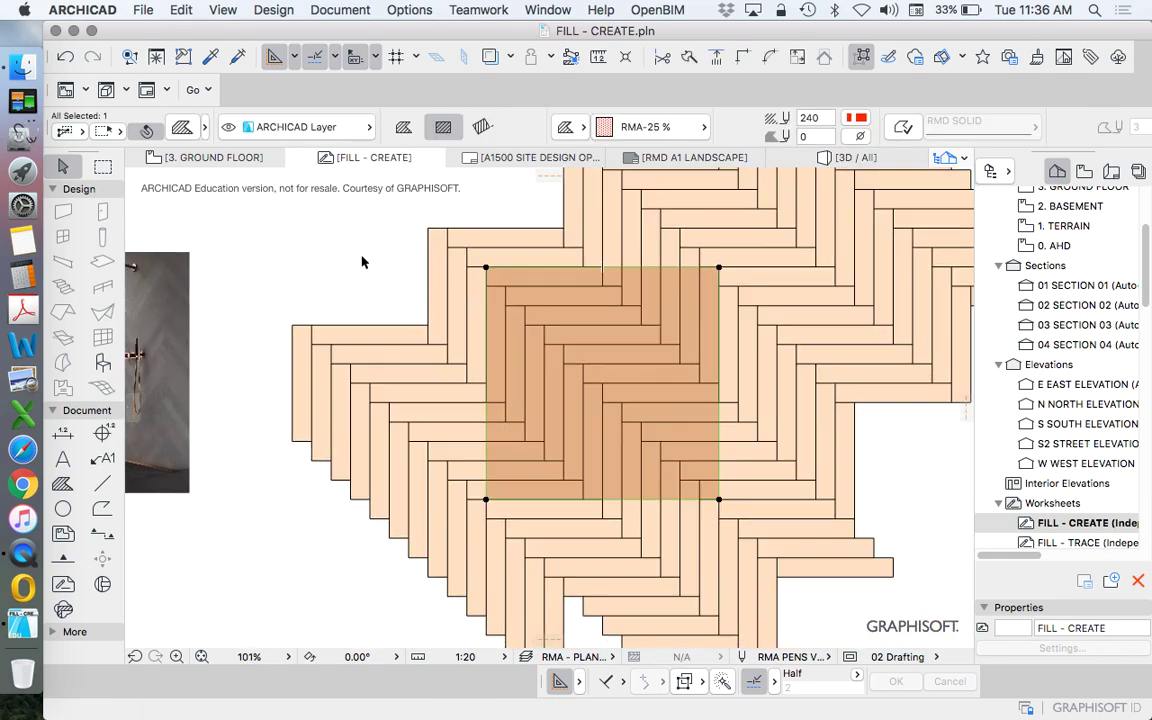
click(355, 244)
scroll(591, 375, up, 2)
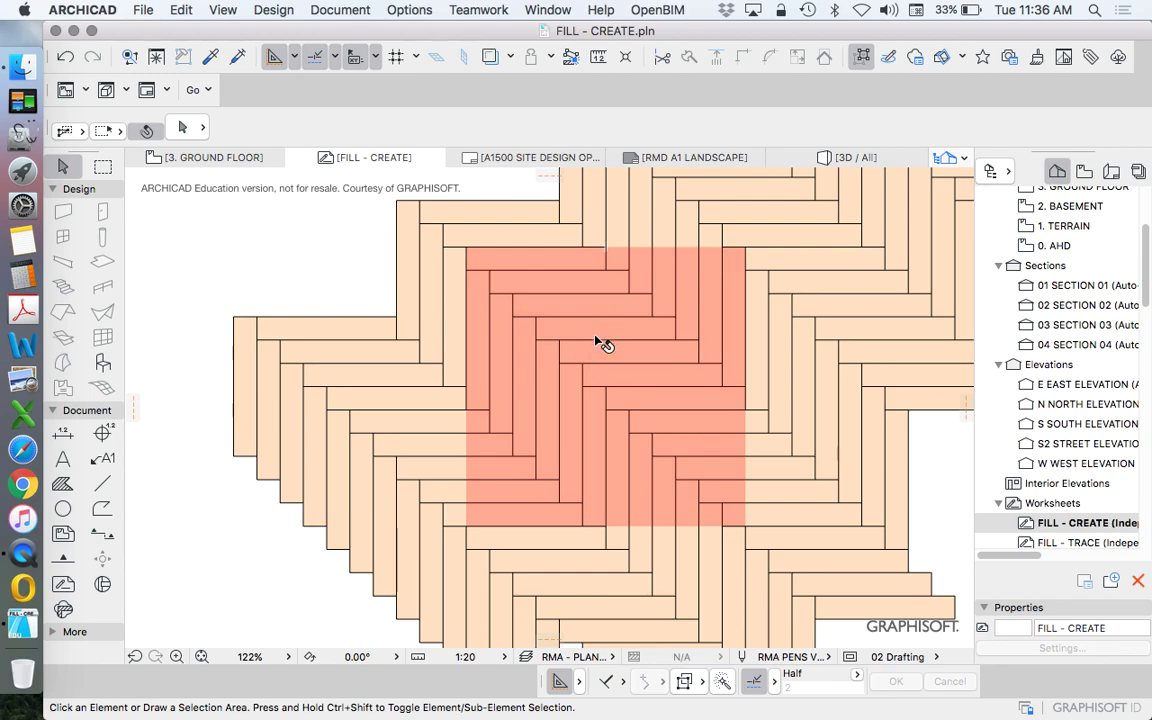
scroll(543, 302, down, 4)
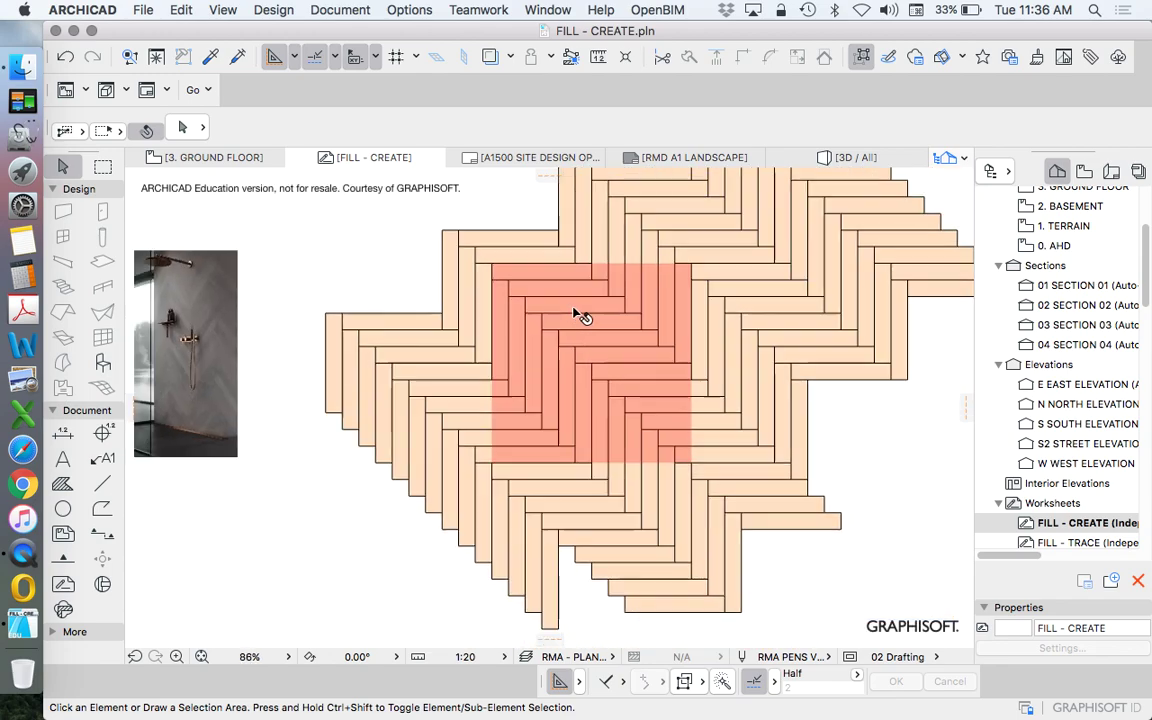
scroll(457, 318, up, 1)
click(424, 270)
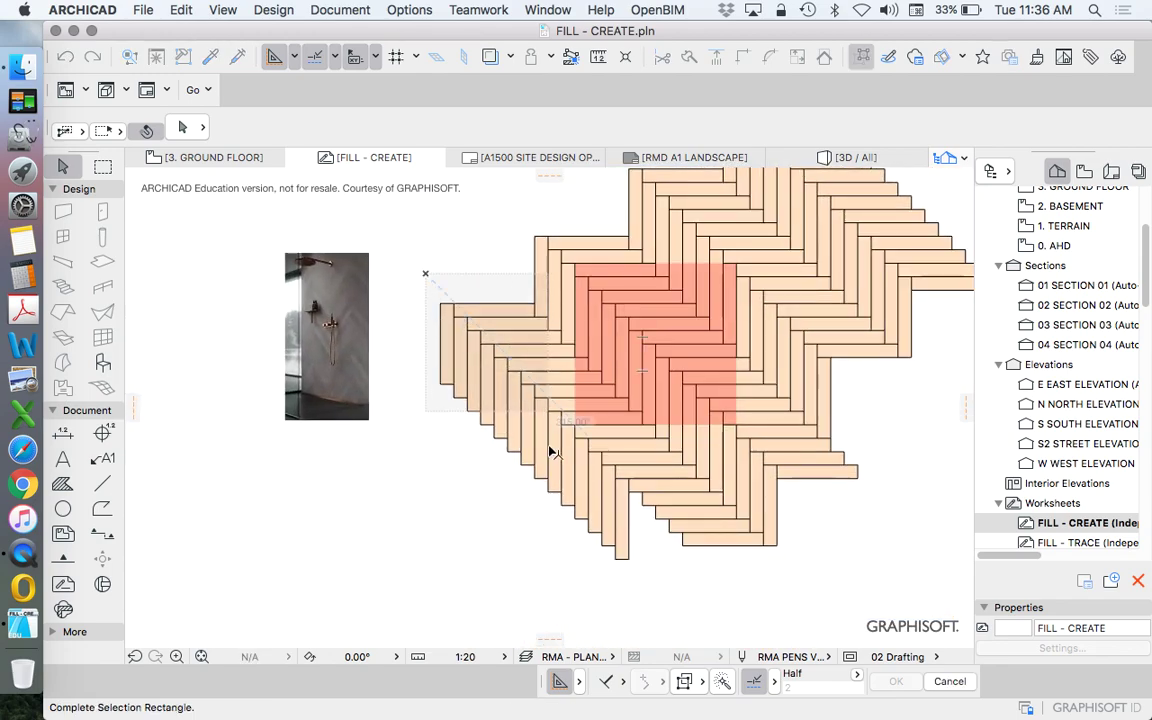
click(527, 437)
right_click(486, 263)
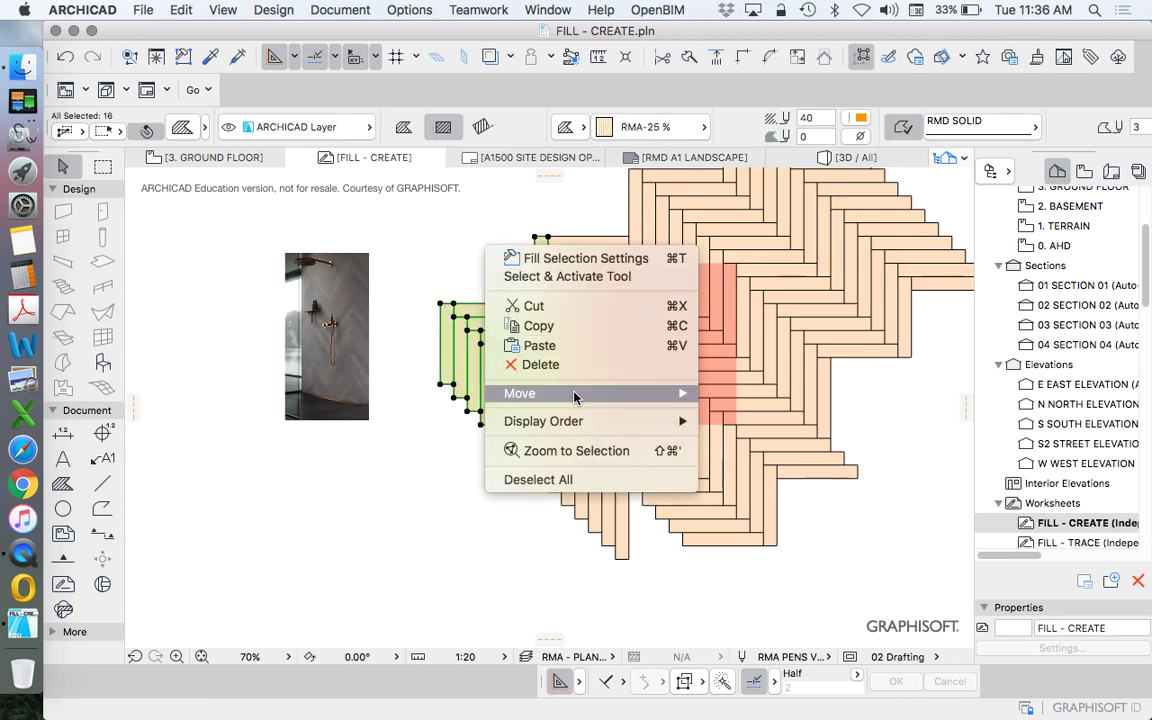
mouse_move(600, 393)
click(760, 463)
scroll(512, 350, down, 4)
click(513, 352)
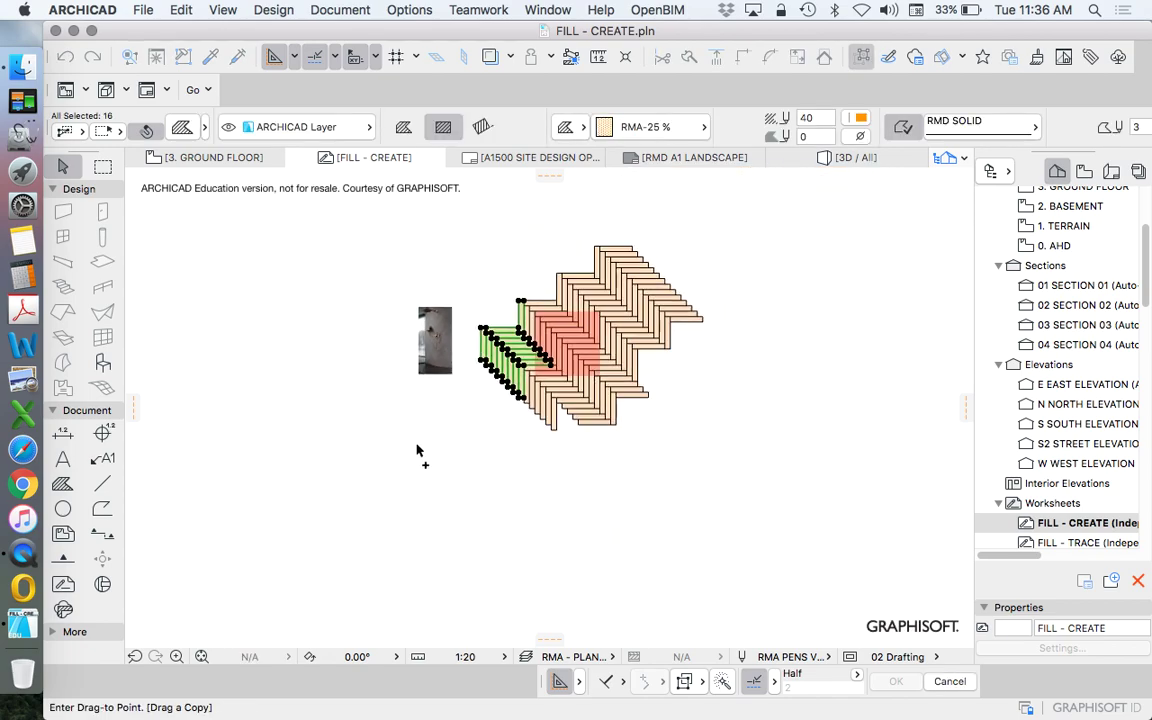
click(420, 460)
scroll(410, 480, up, 4)
click(442, 238)
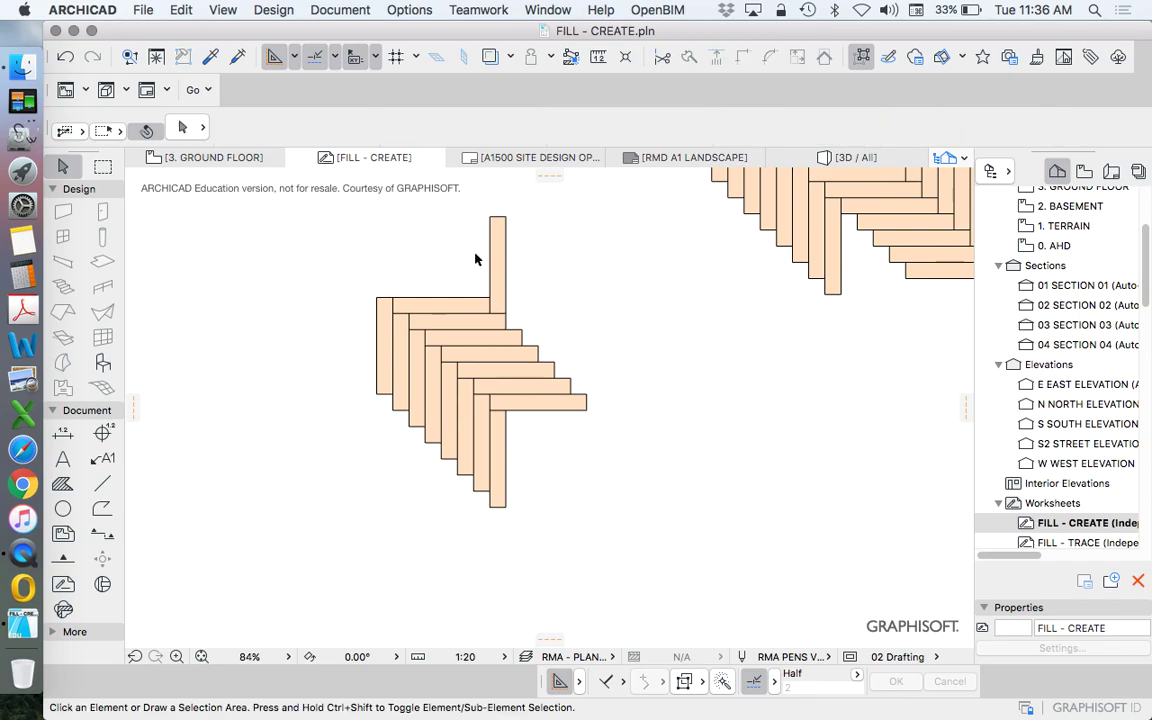
click(497, 262)
key(Delete)
scroll(488, 321, down, 3)
drag(466, 332, 643, 470)
key(Delete)
scroll(652, 328, down, 3)
scroll(652, 328, up, 6)
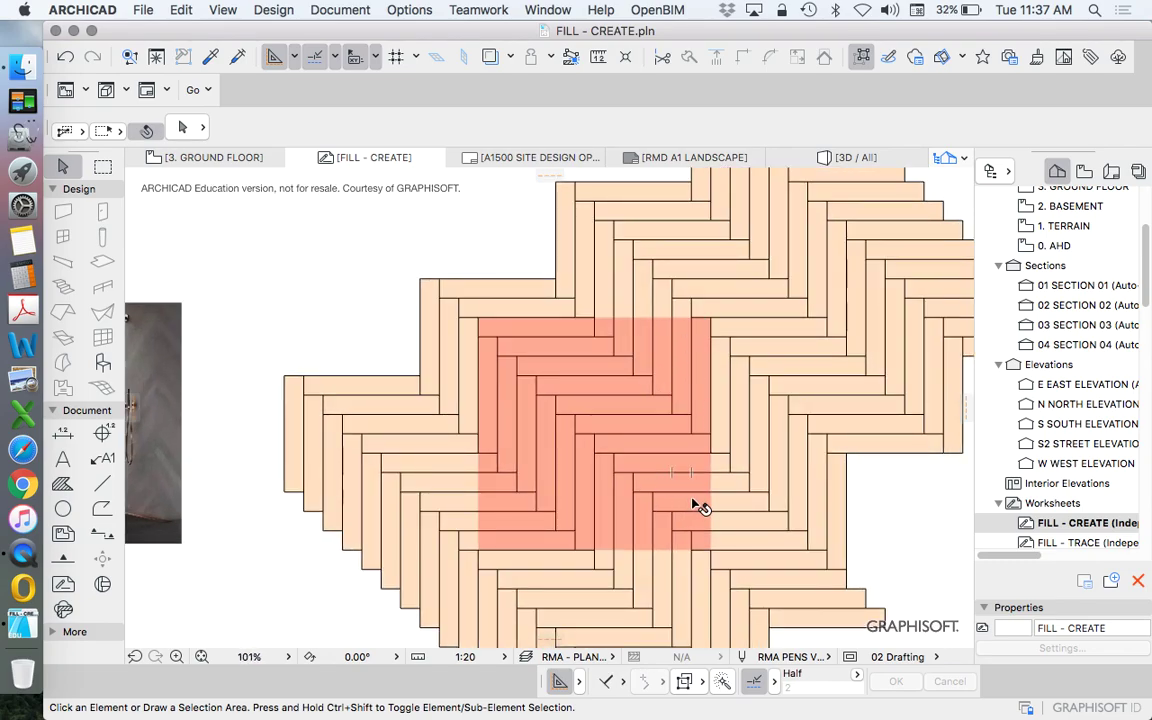
scroll(699, 504, up, 2)
click(647, 287)
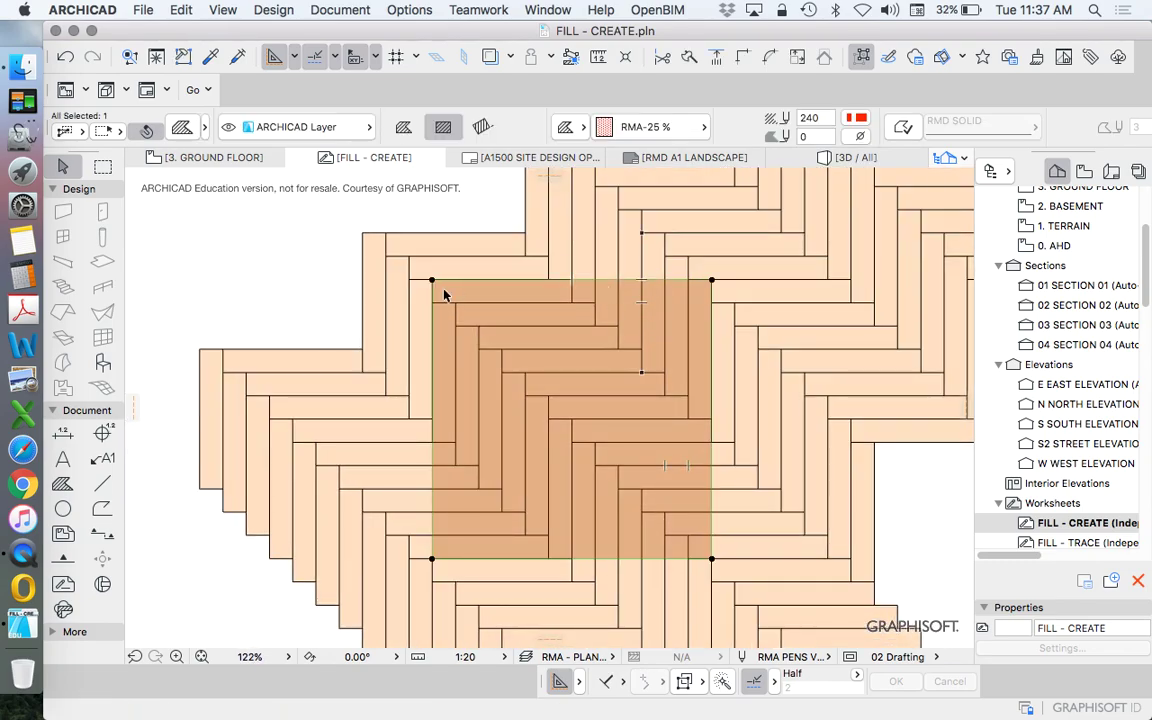
click(300, 241)
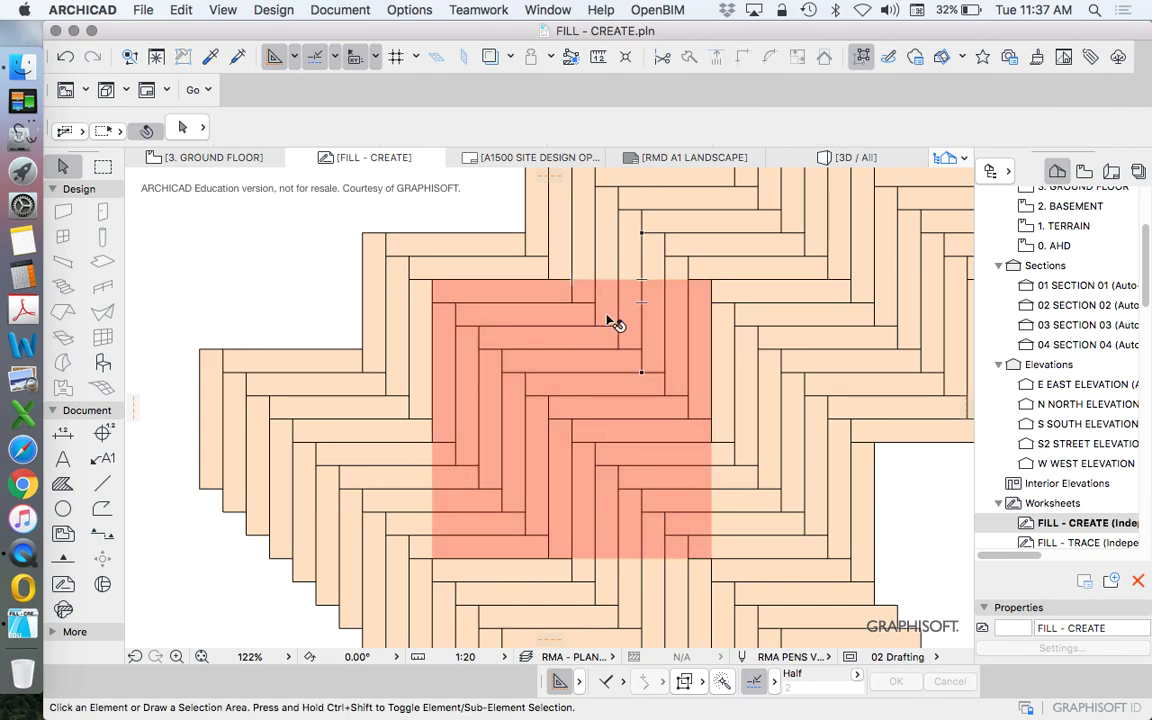
click(609, 279)
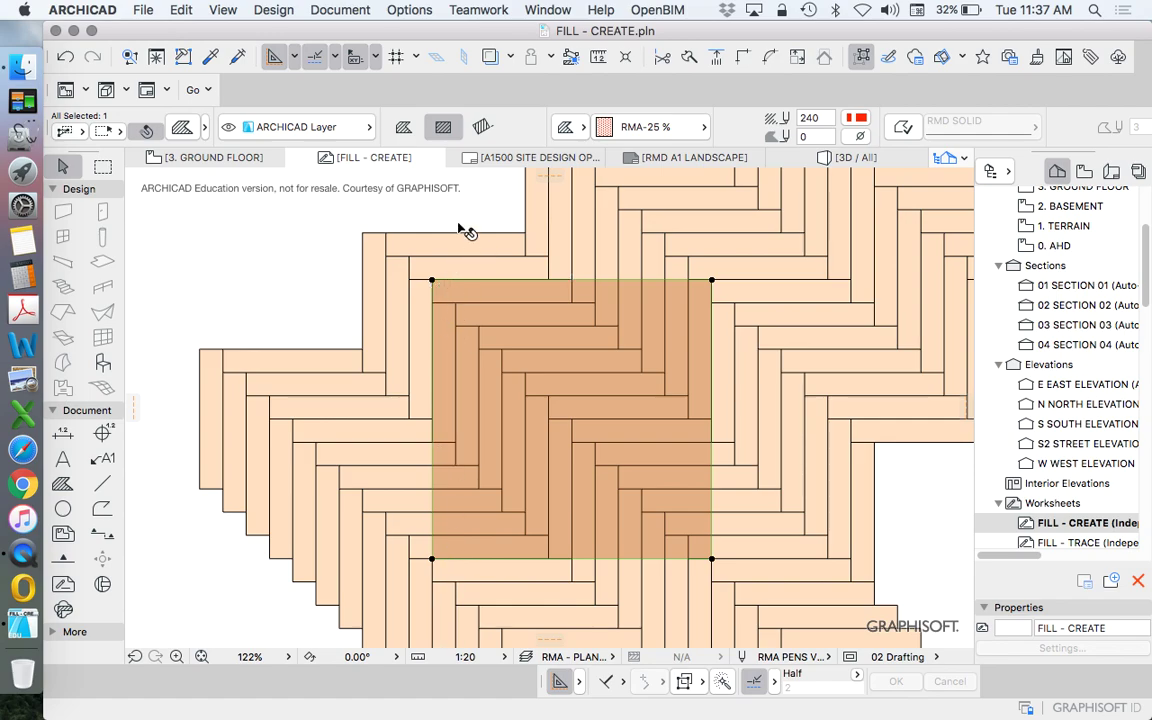
click(392, 190)
click(588, 286)
key(Escape)
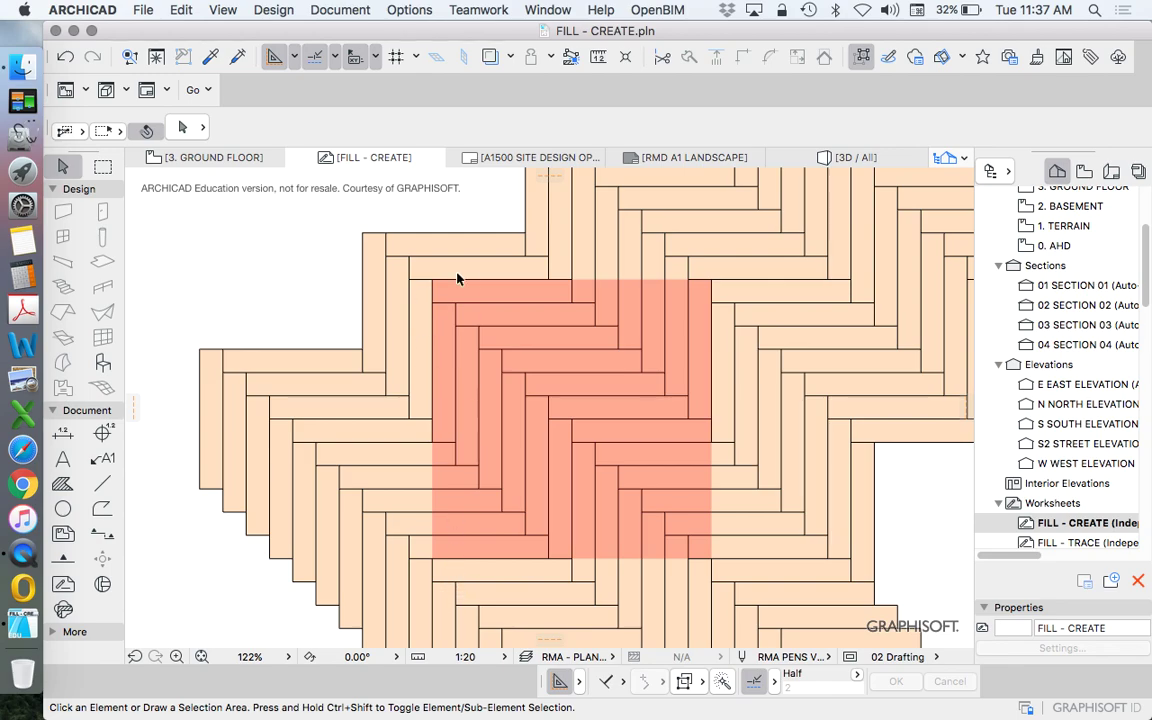
click(580, 283)
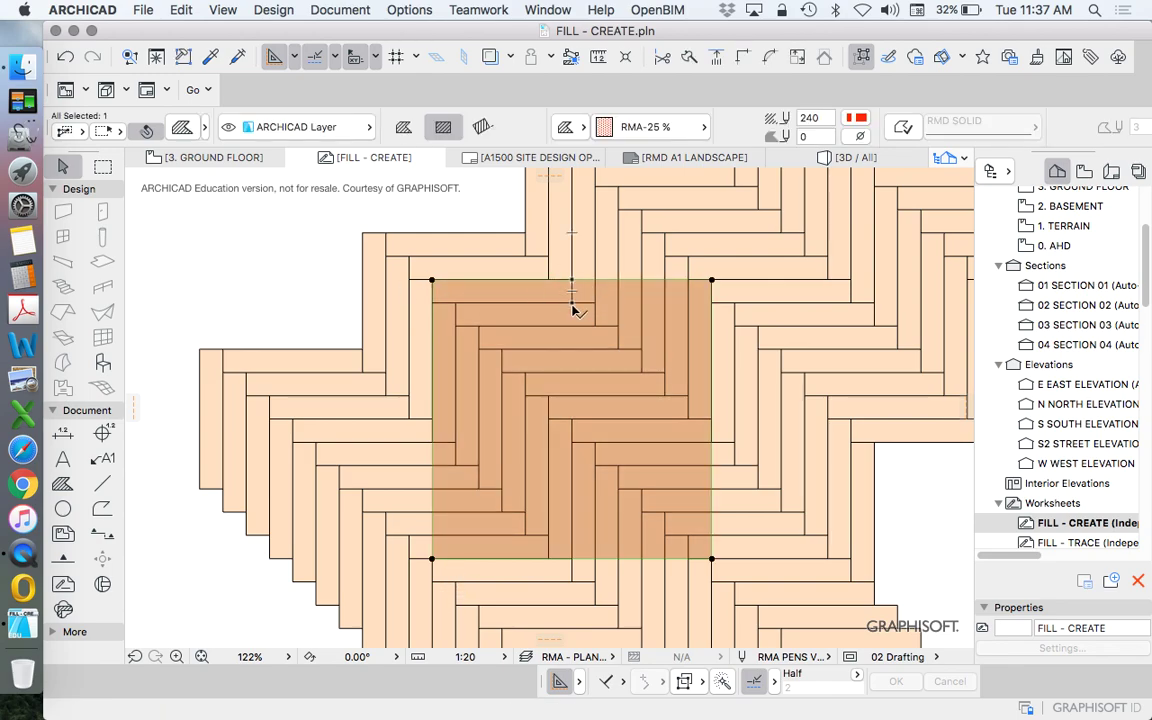
key(Escape)
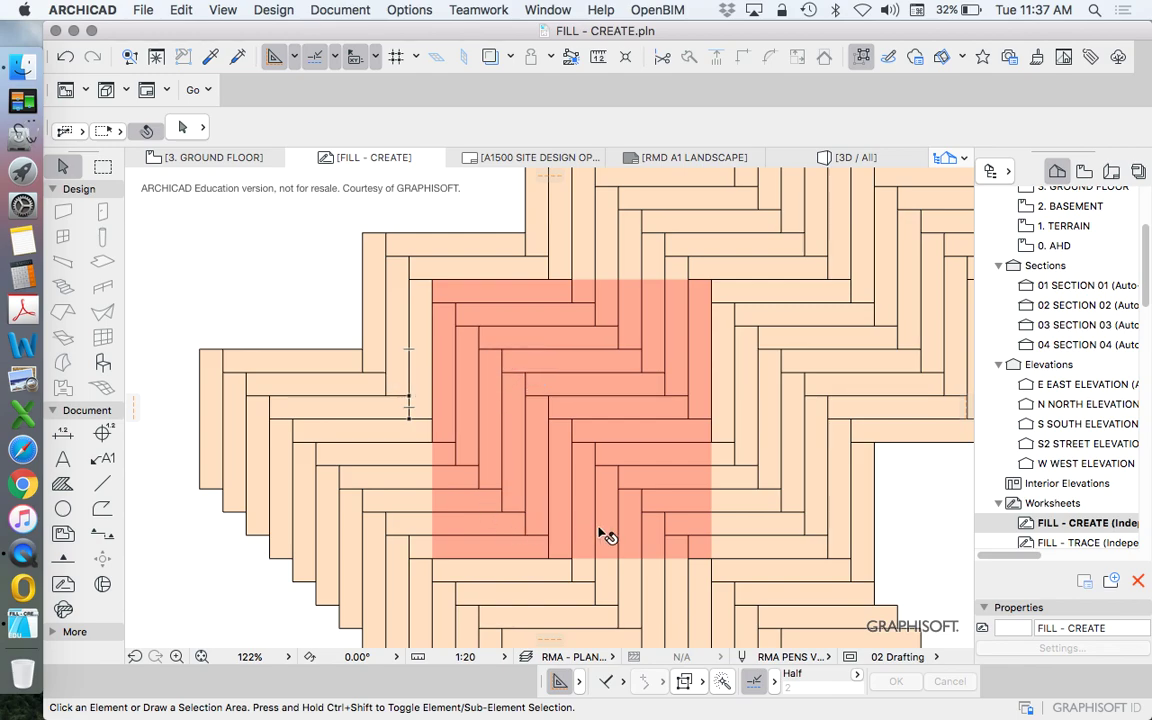
click(674, 398)
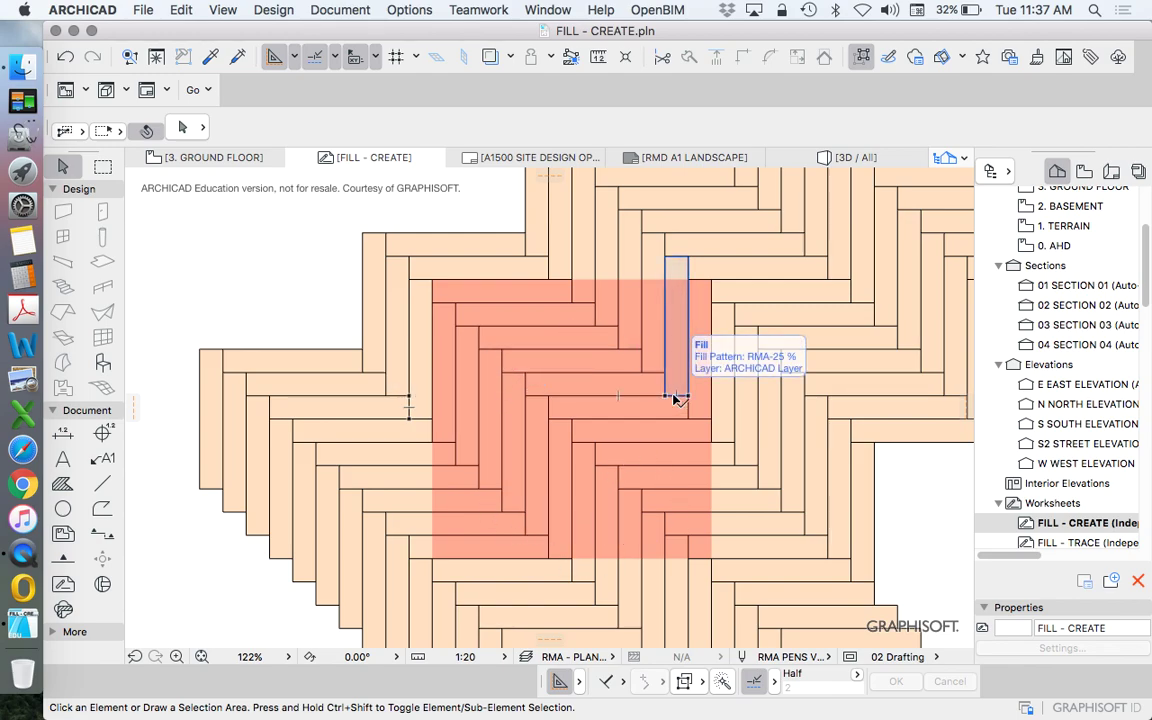
click(655, 287)
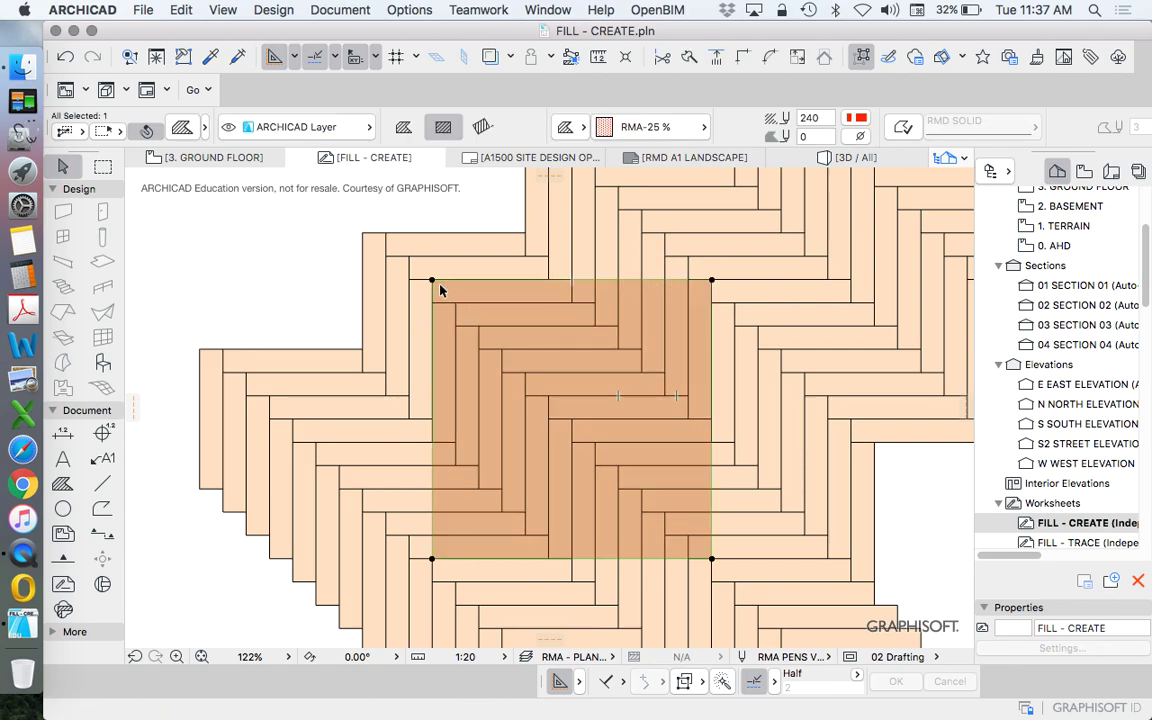
click(331, 240)
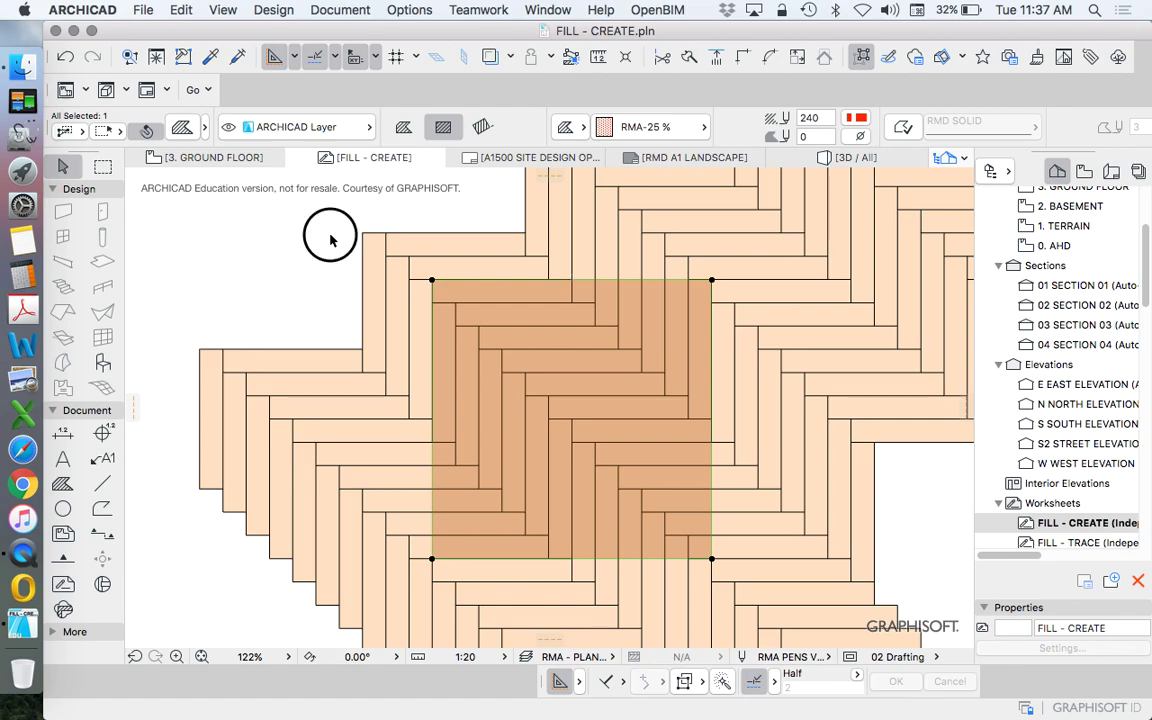
Select a top-left plank, zoom out, then open the FILL - TRACE worksheet from the Navigator
click(436, 265)
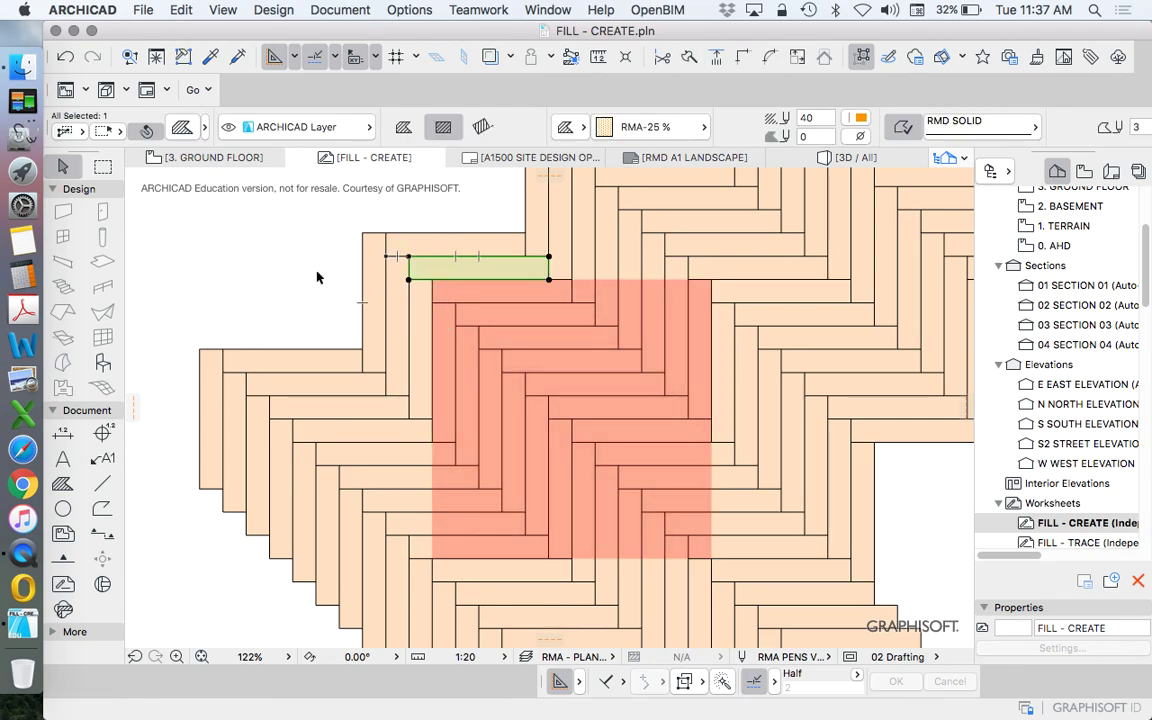
scroll(290, 269, down, 2)
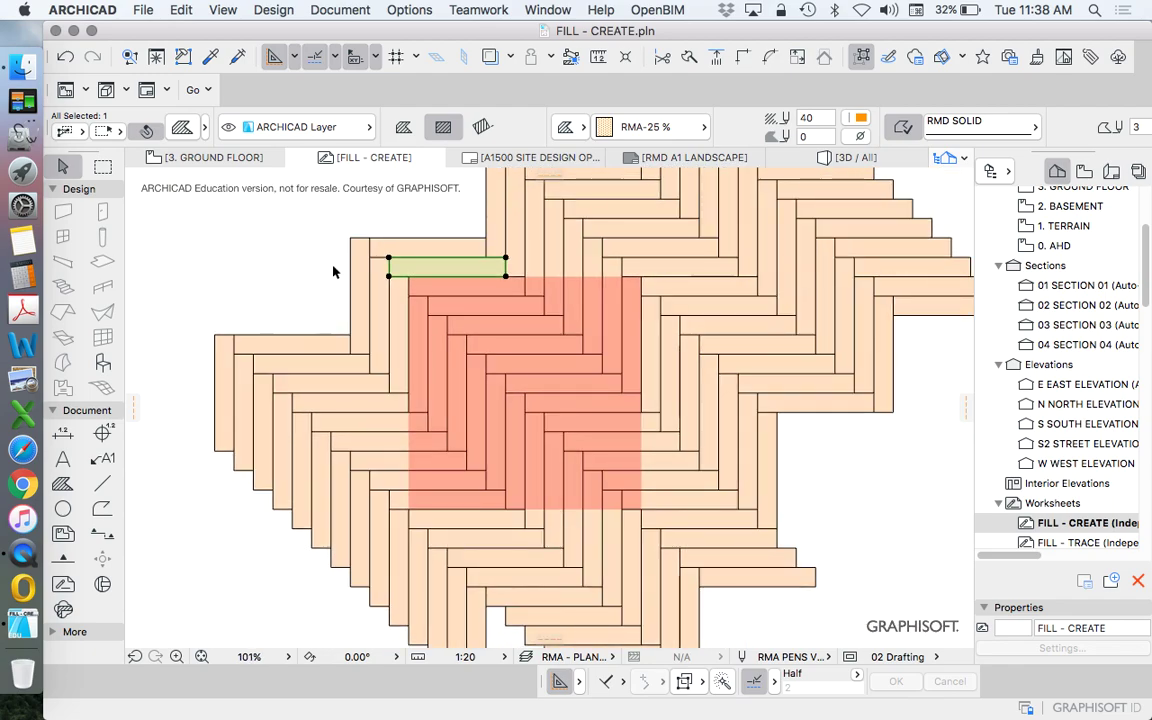
scroll(334, 267, down, 4)
scroll(1060, 535, down, 2)
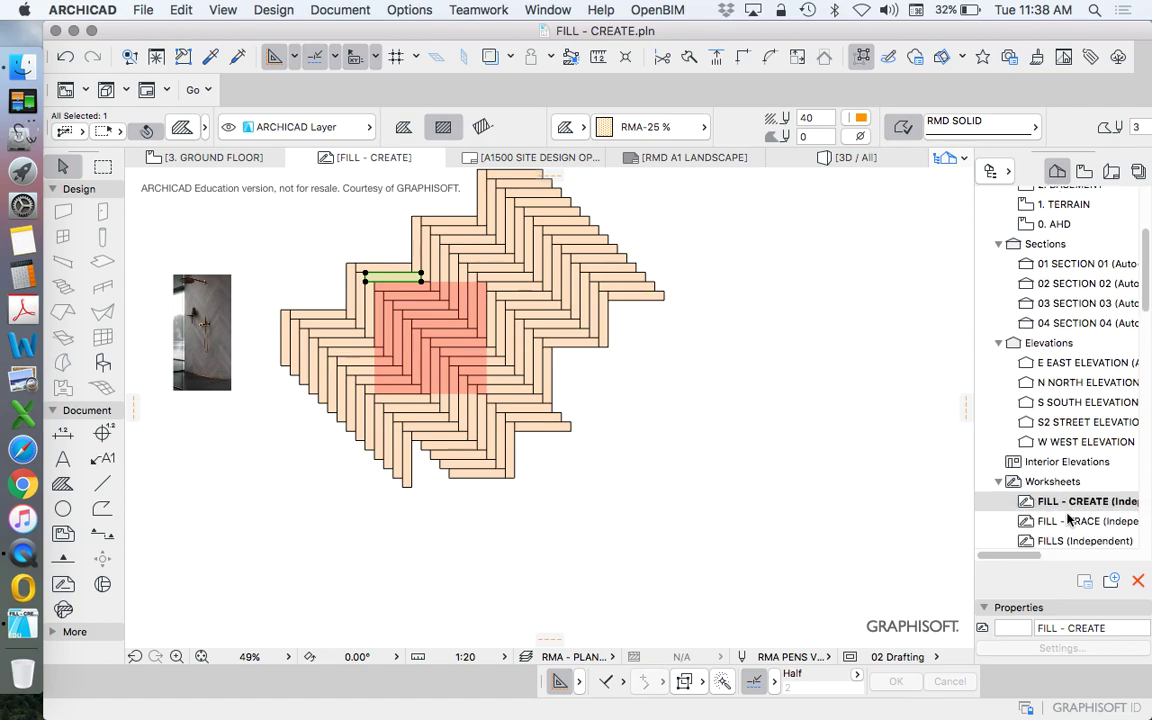
double_click(1084, 522)
Select the pink fill in the traced square and remove it
scroll(275, 378, up, 6)
scroll(516, 324, up, 4)
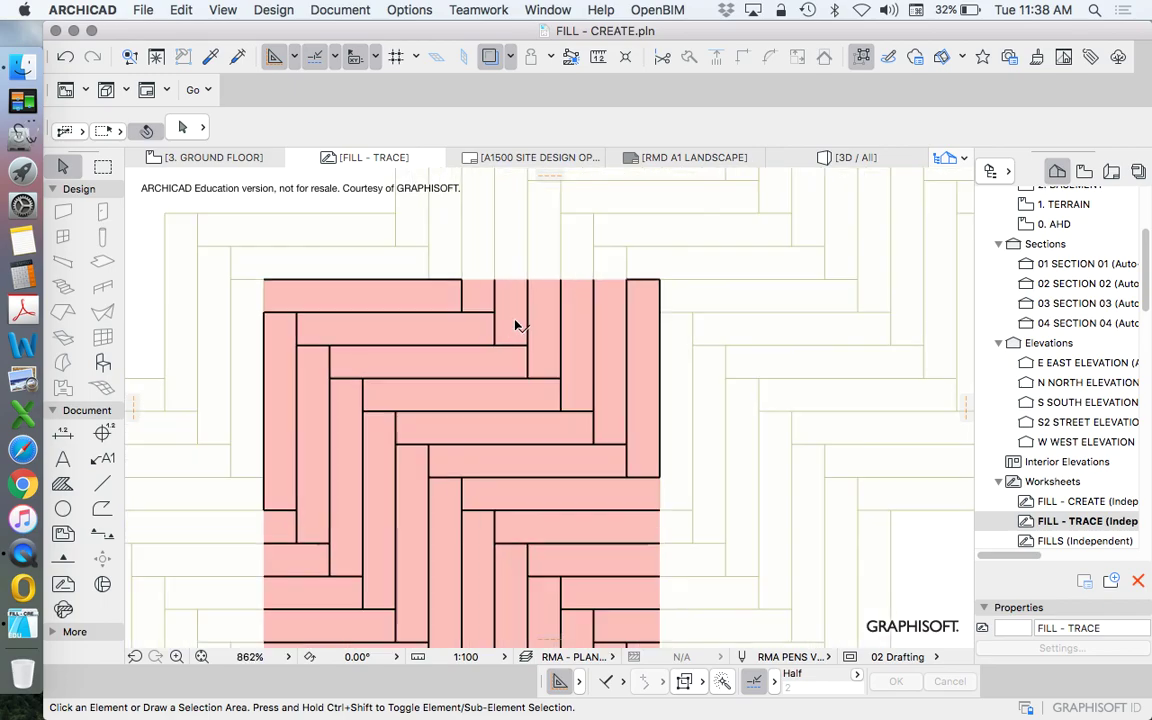
click(516, 268)
scroll(648, 365, down, 3)
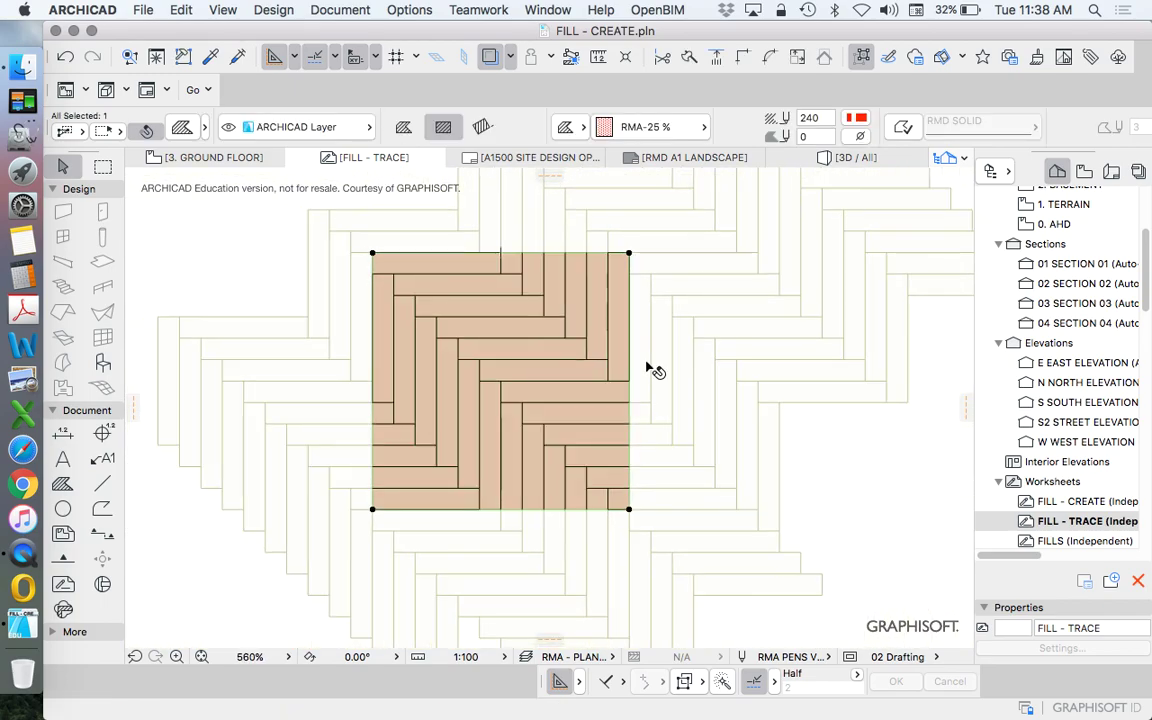
click(648, 368)
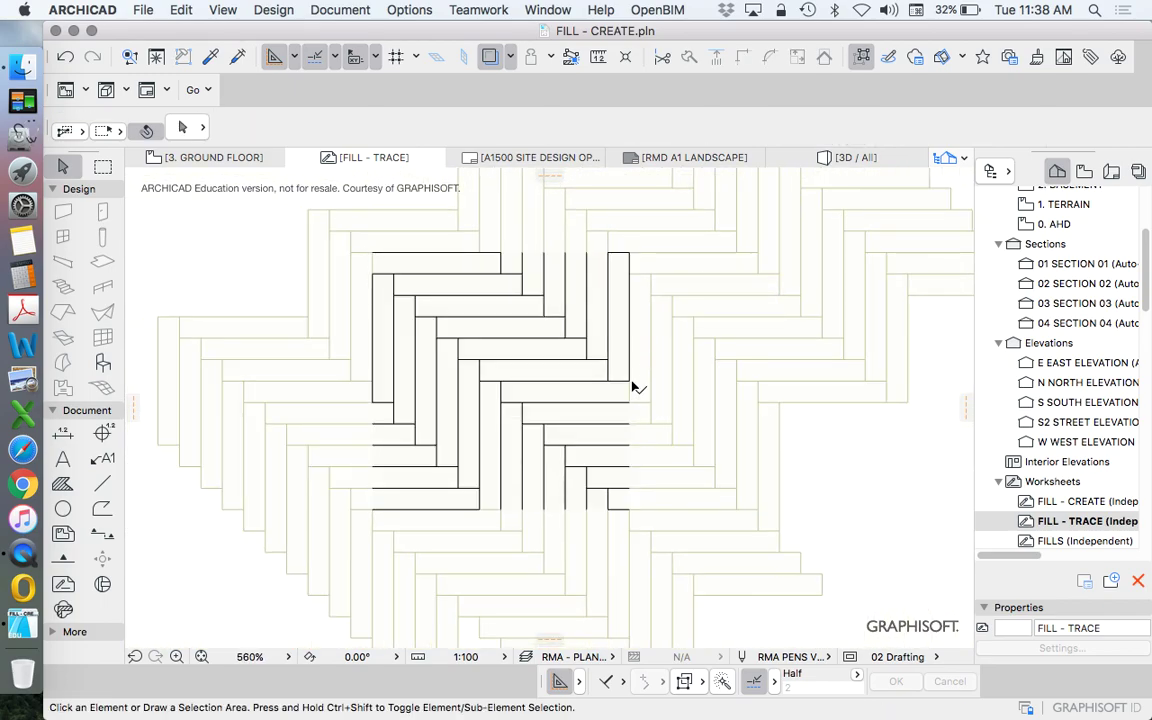
Check the traced pattern's top line and the top plank's left vertical line, then clear the selection
click(442, 253)
scroll(501, 262, up, 3)
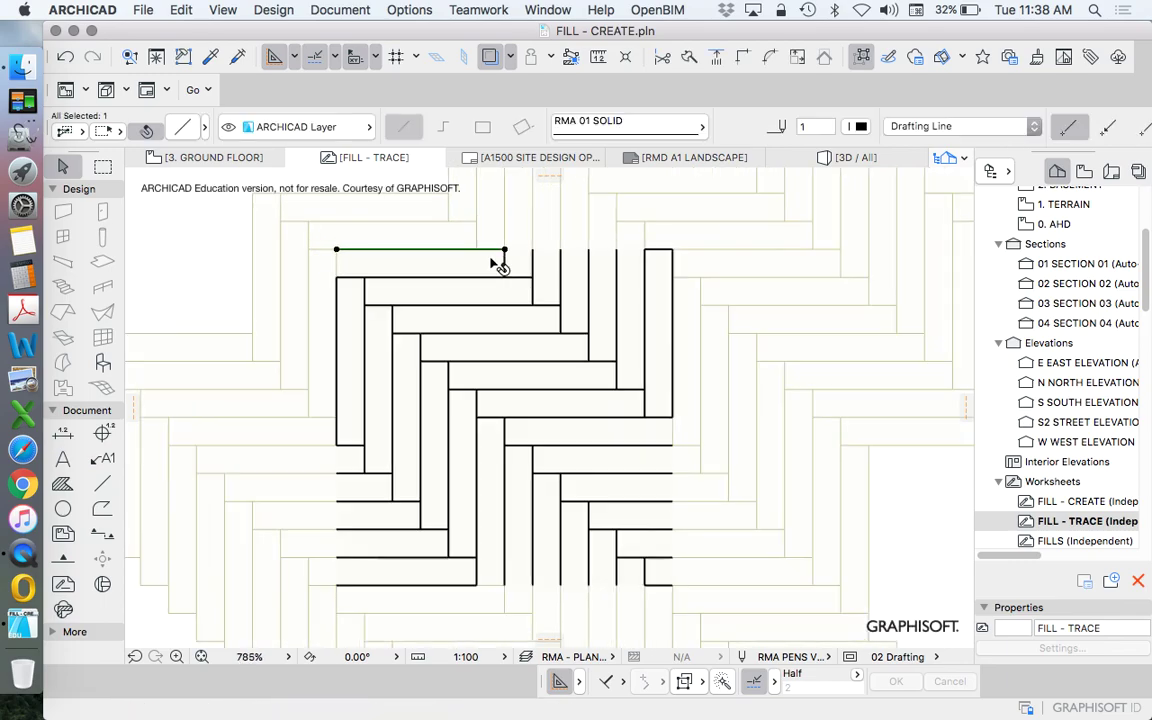
scroll(514, 266, down, 3)
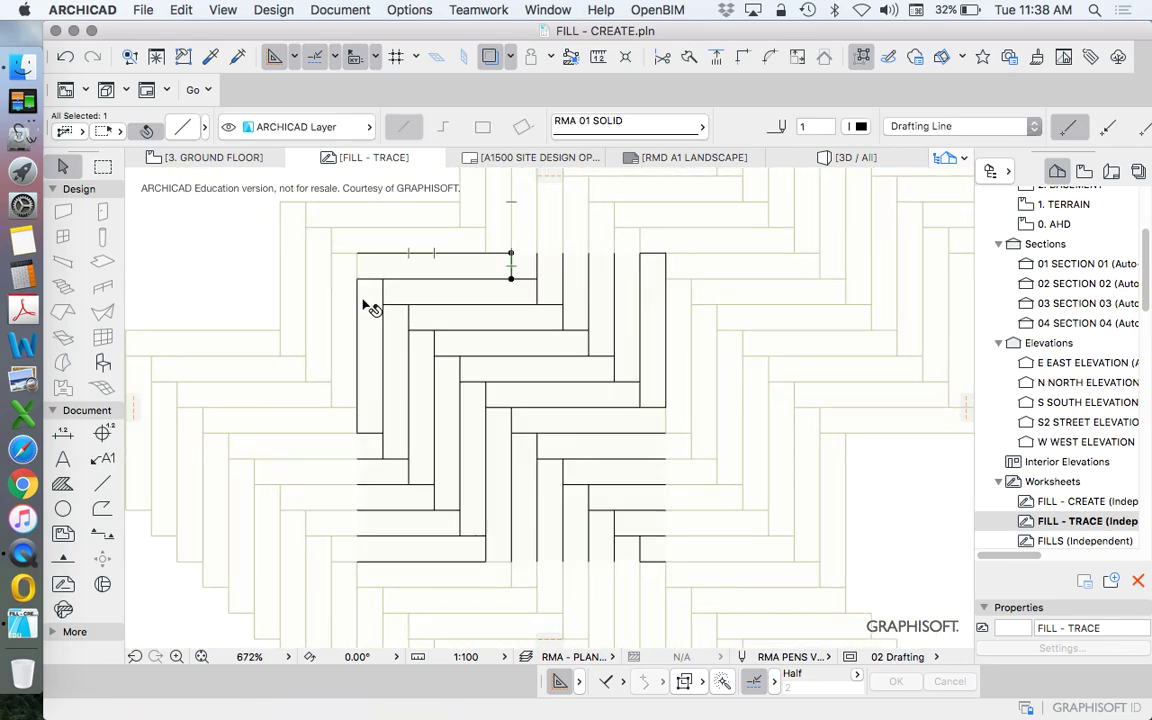
click(358, 312)
click(224, 249)
Stretch the left vertical line's top endpoint up to the pattern's top line
scroll(429, 273, up, 3)
scroll(421, 272, down, 2)
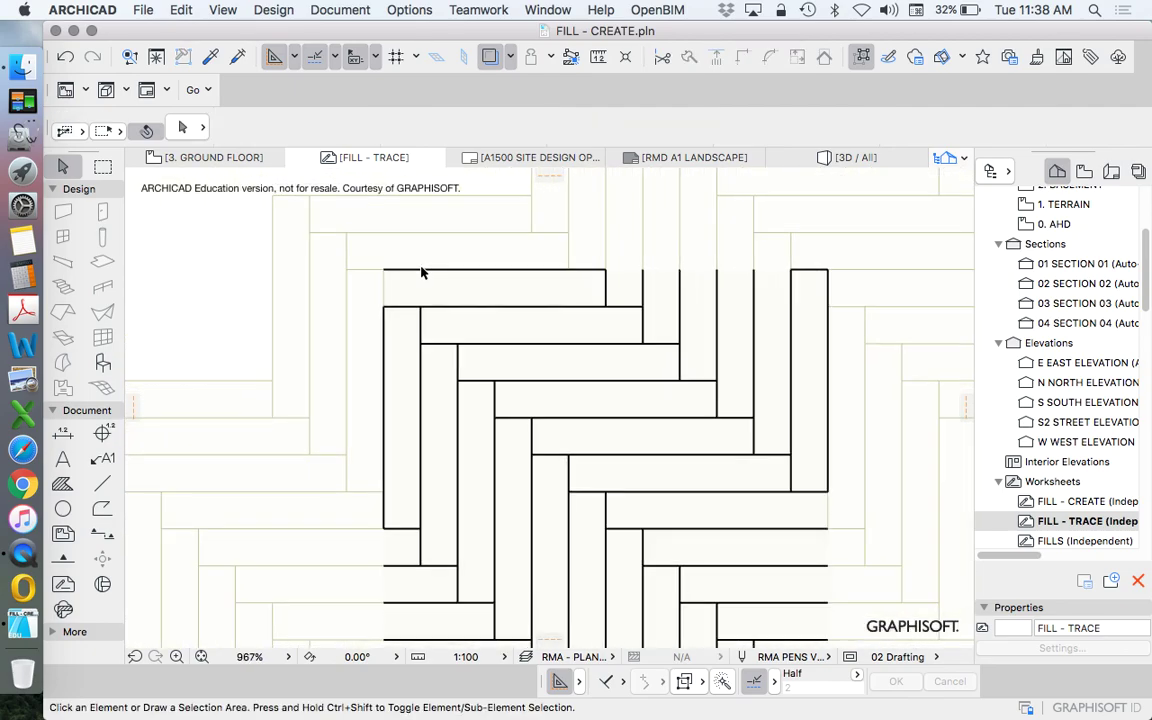
click(385, 310)
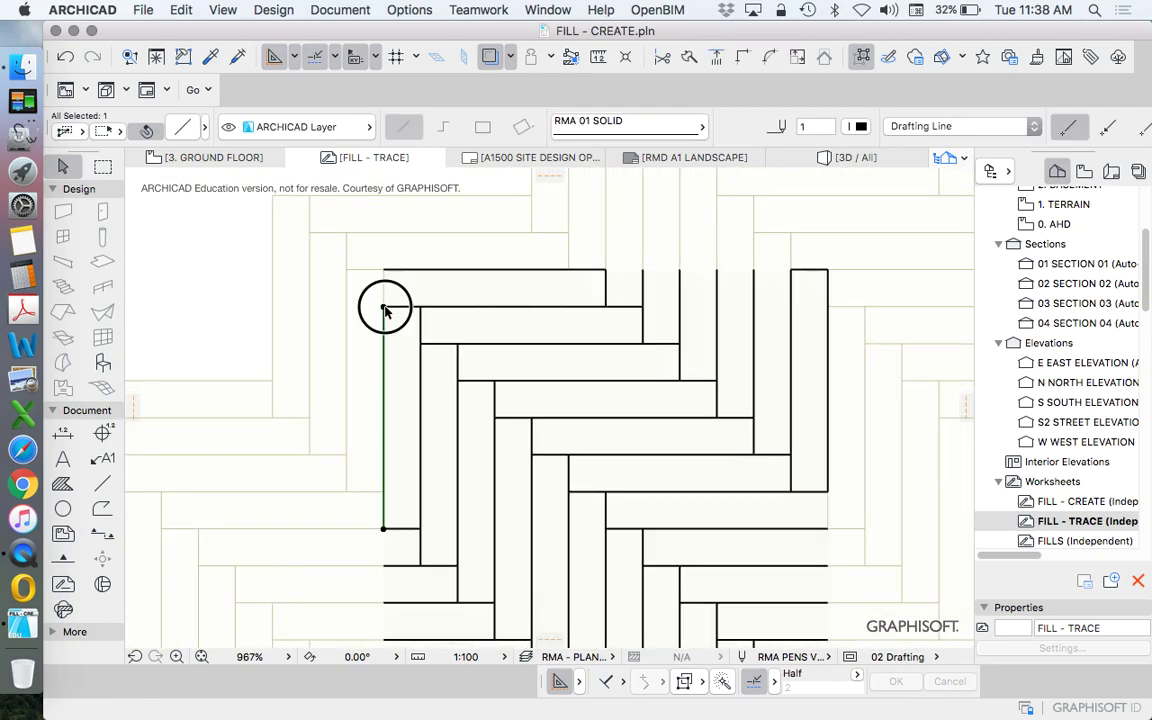
click(385, 310)
click(384, 270)
click(185, 288)
scroll(514, 265, down, 3)
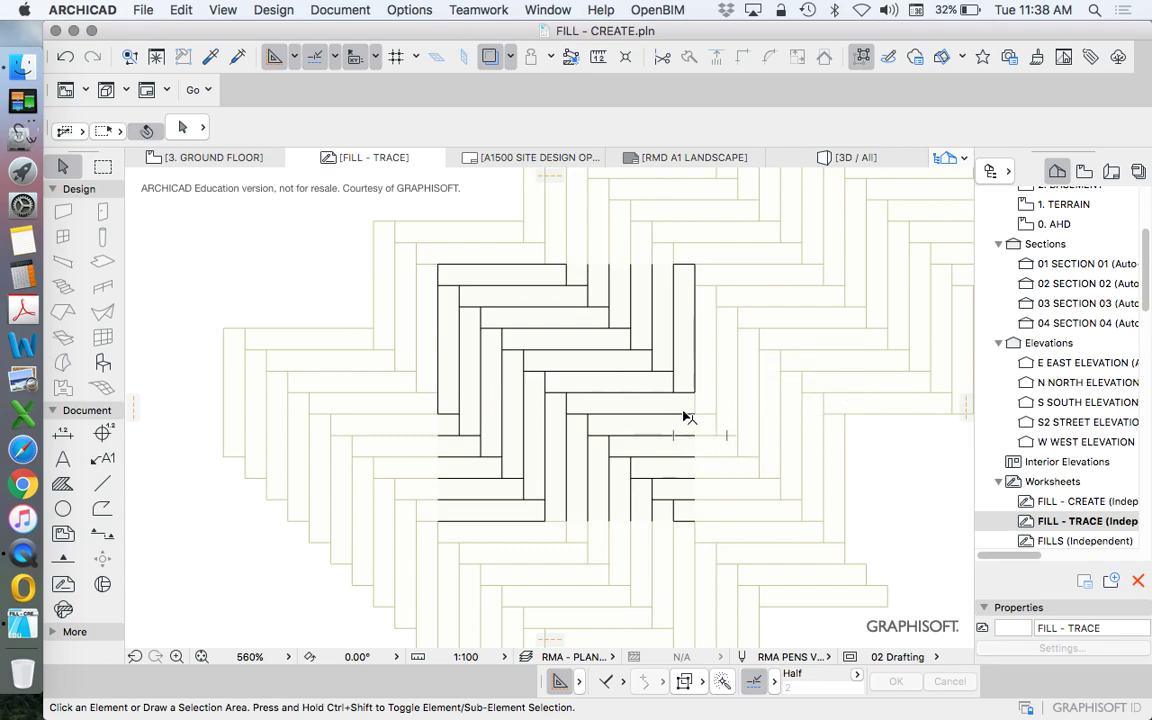
Box-select all 39 traced lines, glance at the Edit menu, and check the right edge line
click(329, 211)
click(748, 550)
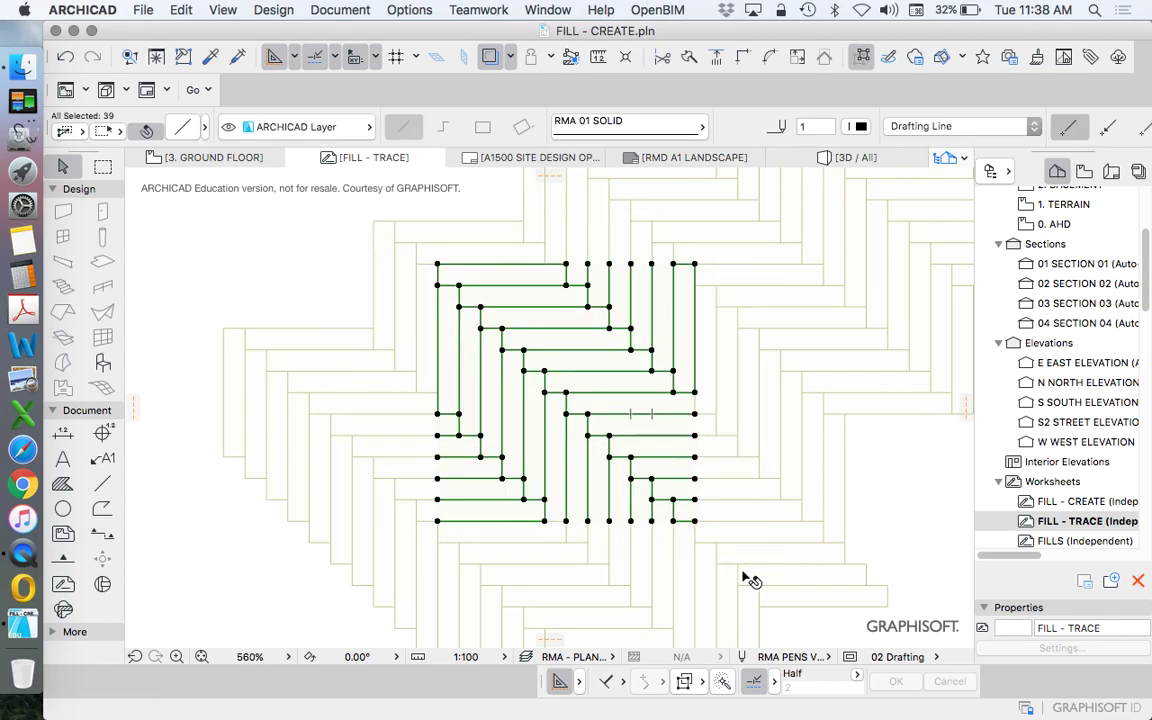
click(183, 9)
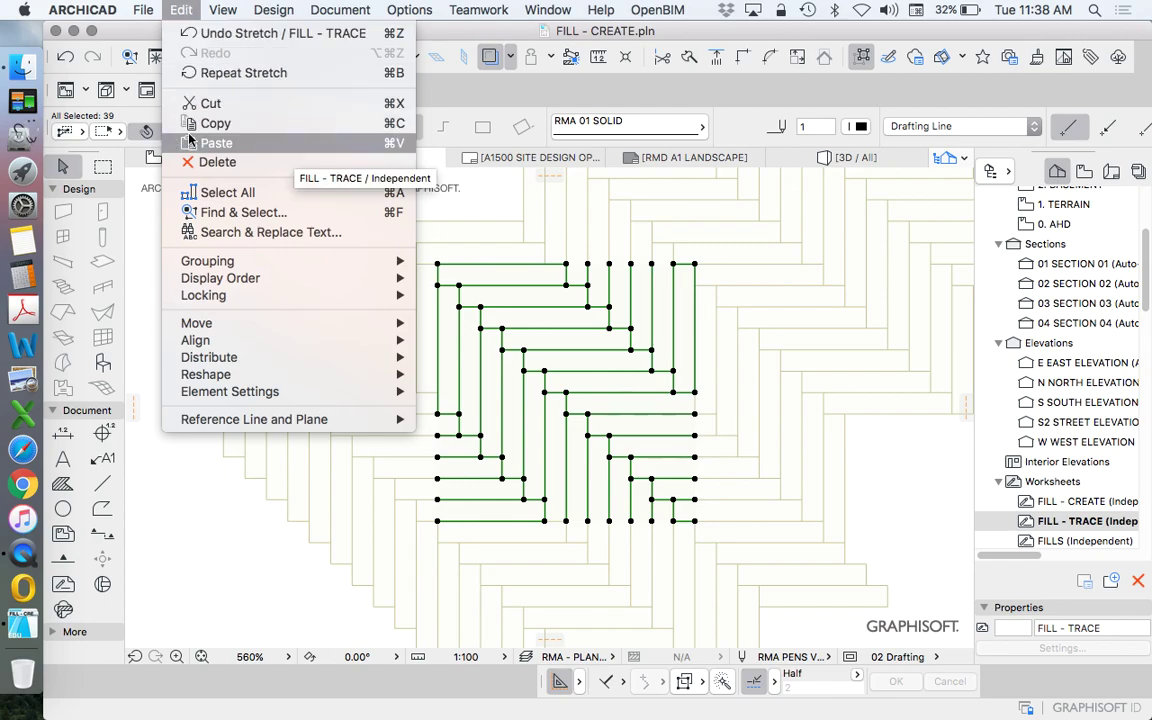
click(699, 307)
click(699, 307)
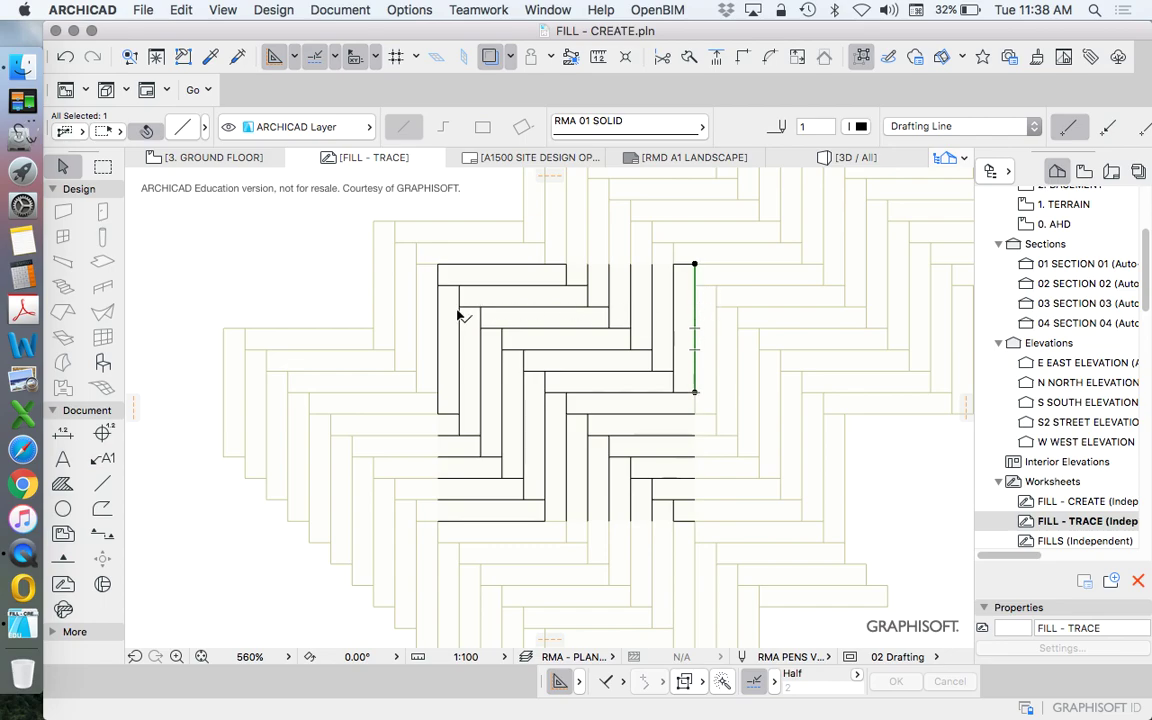
click(767, 330)
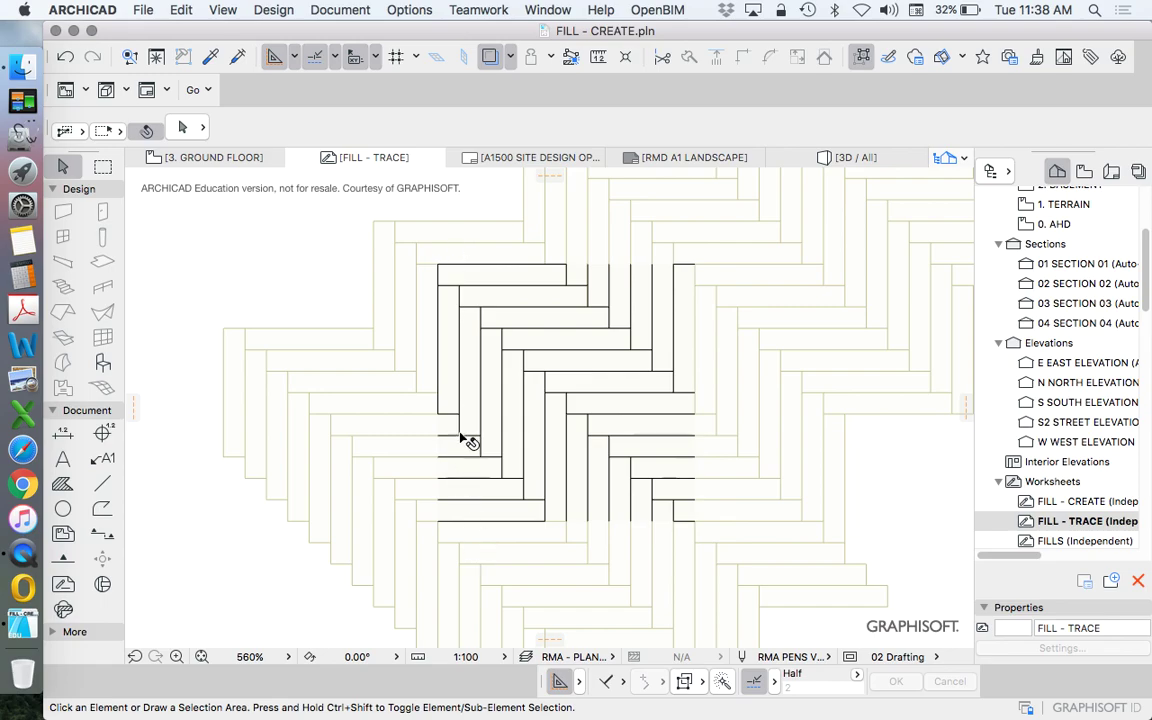
Delete the bottom horizontal line at the traced pattern's lower left
click(464, 522)
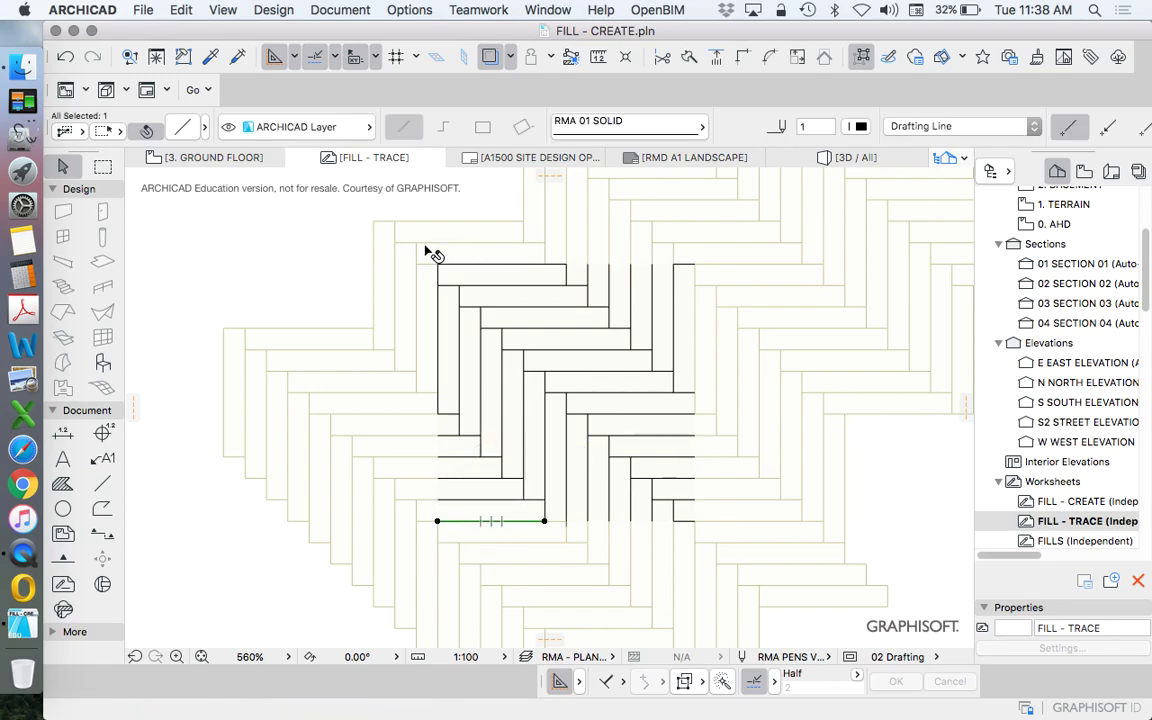
key(Delete)
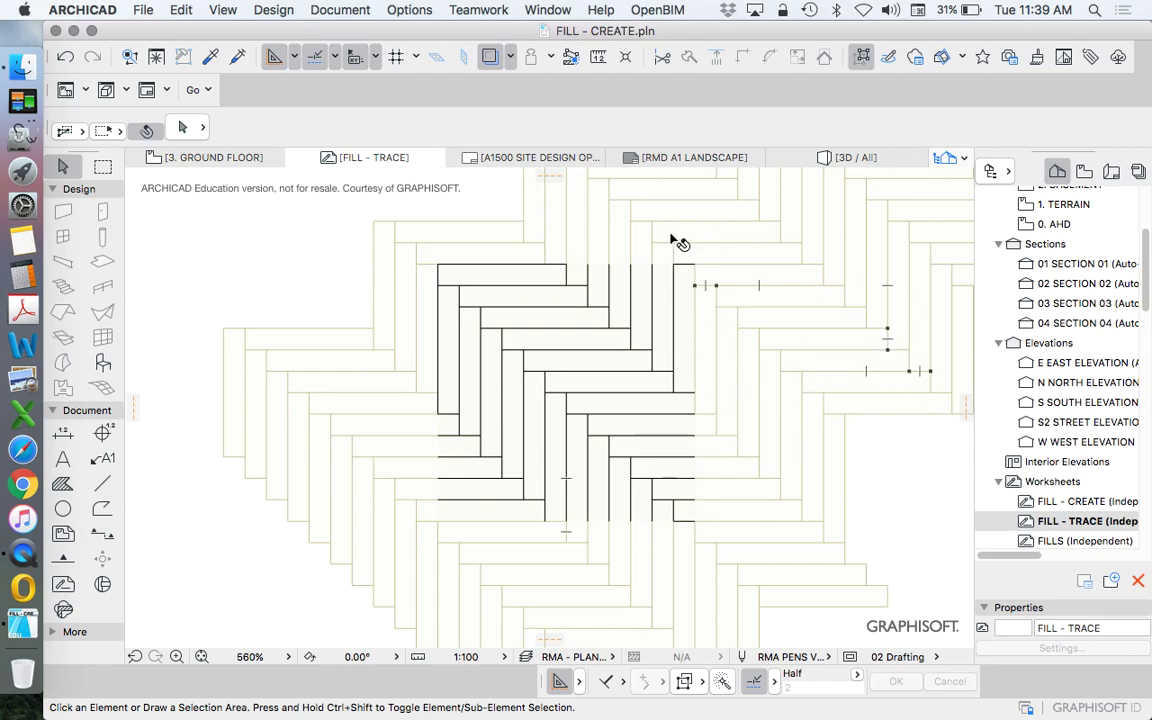
scroll(509, 316, up, 3)
scroll(509, 316, right, 2)
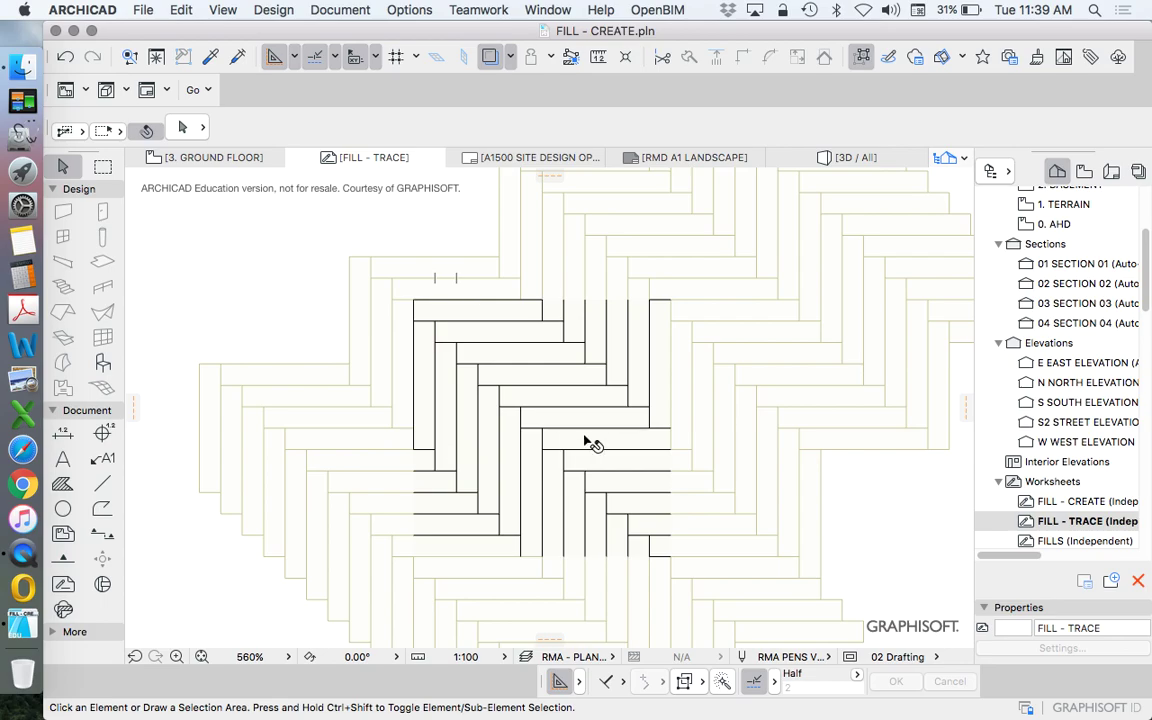
Copy all 37 traced pattern lines with Edit > Copy, then clear the selection
mouse_move(295, 206)
mouse_down()
mouse_move(698, 526)
mouse_move(697, 544)
mouse_up()
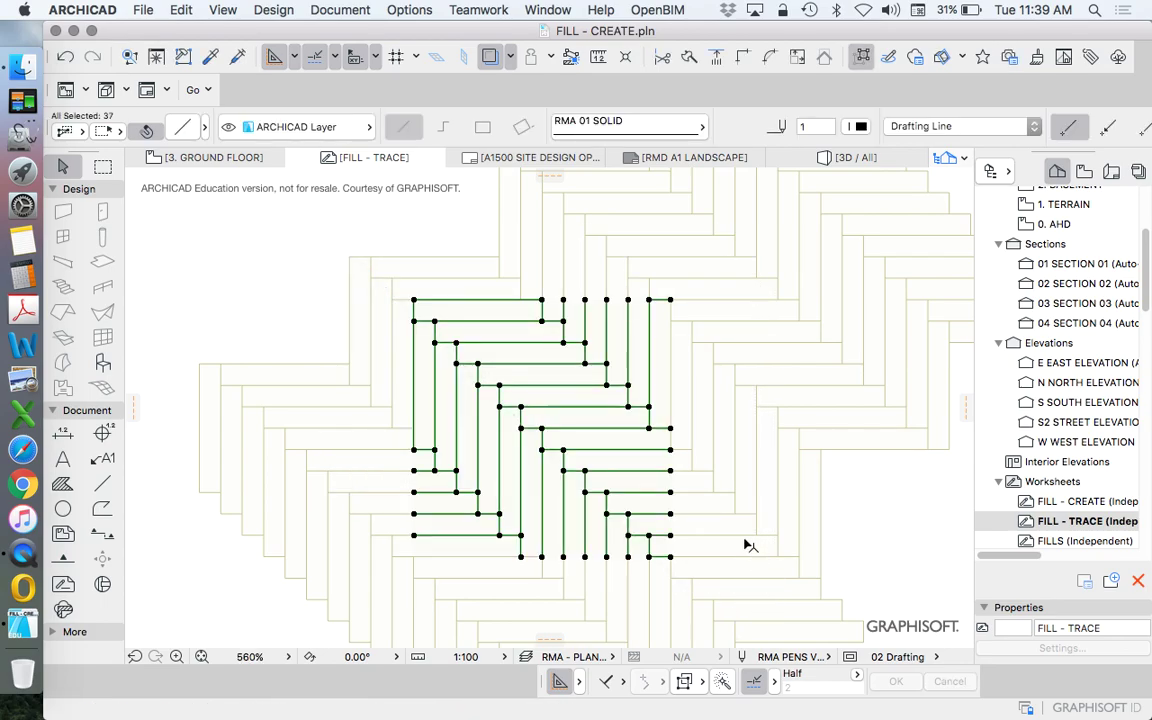
click(172, 9)
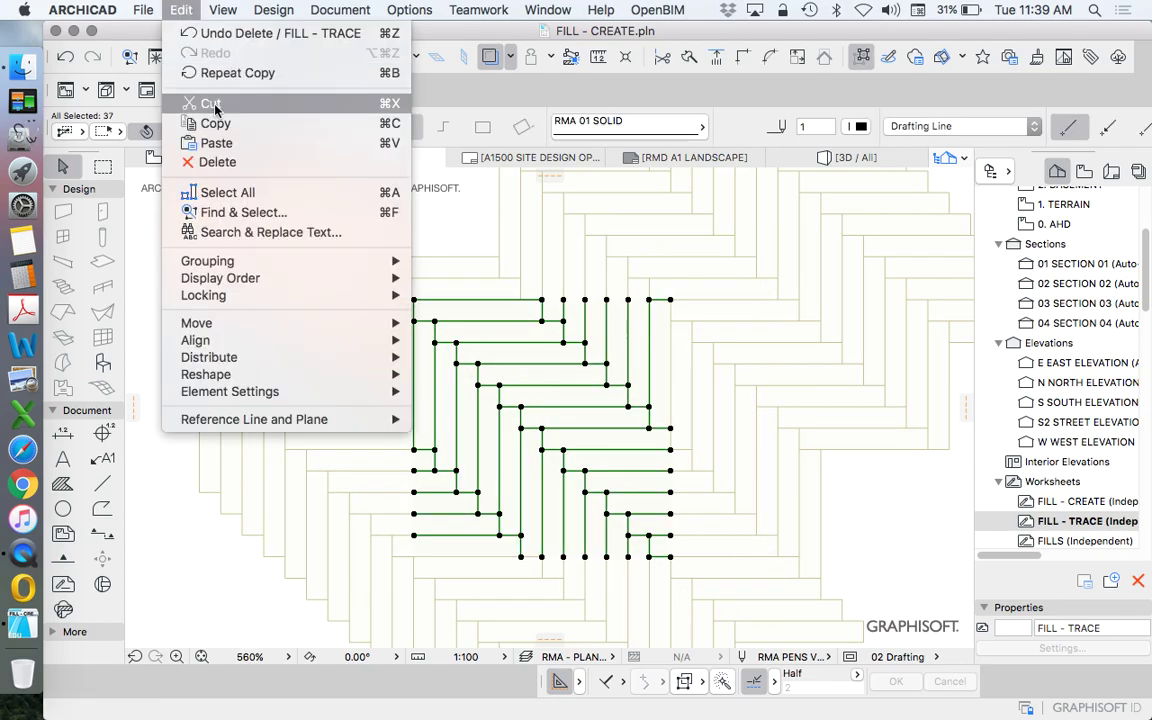
click(216, 123)
scroll(424, 324, down, 5)
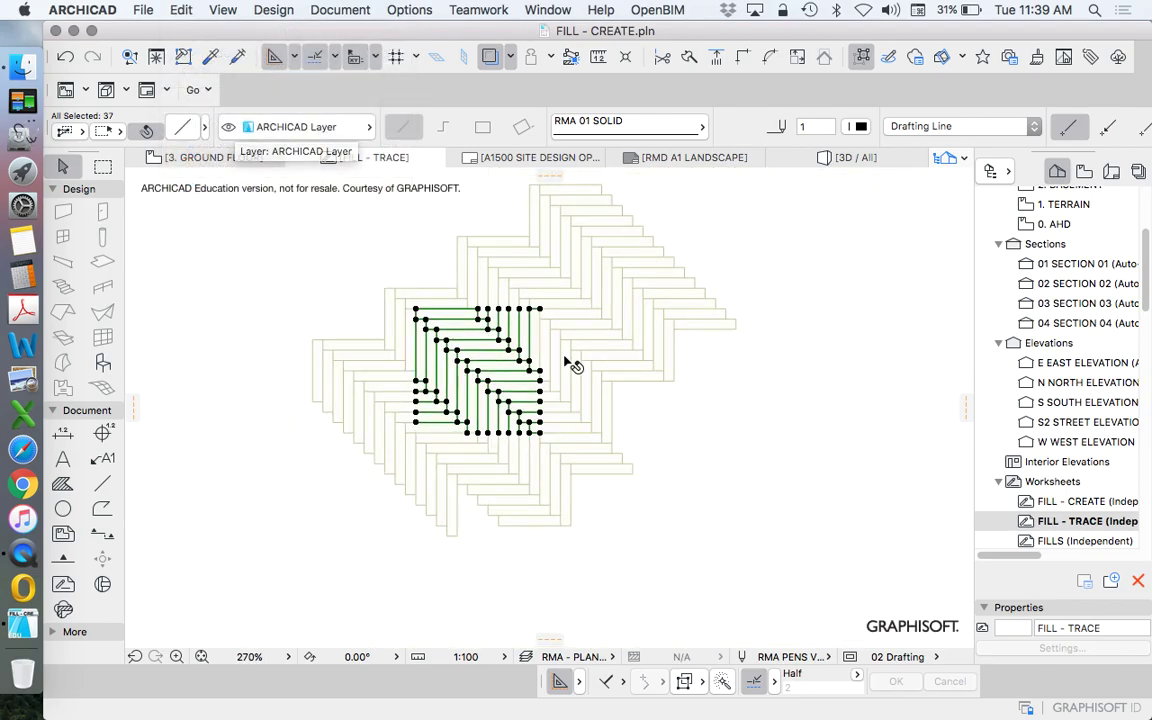
key(Escape)
Zoom out and check the orange herringbone fill sample beside the traced block
scroll(494, 380, down, 5)
scroll(663, 334, up, 2)
scroll(778, 348, up, 4)
click(702, 334)
scroll(681, 285, down, 4)
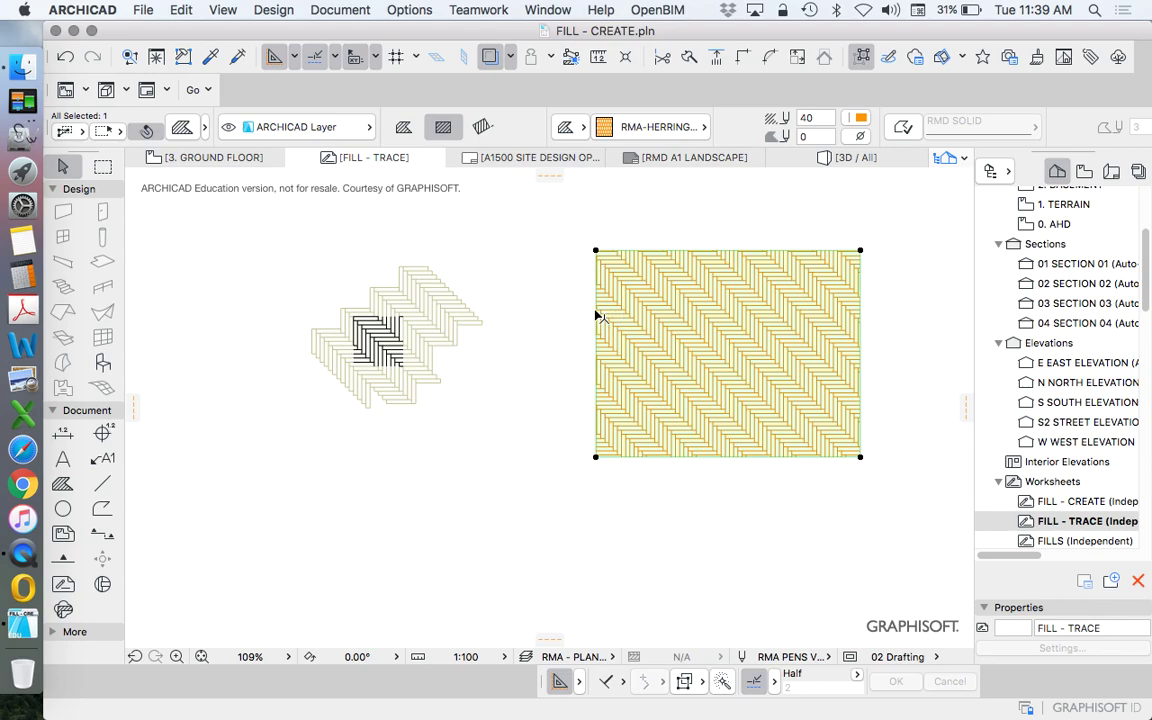
click(566, 325)
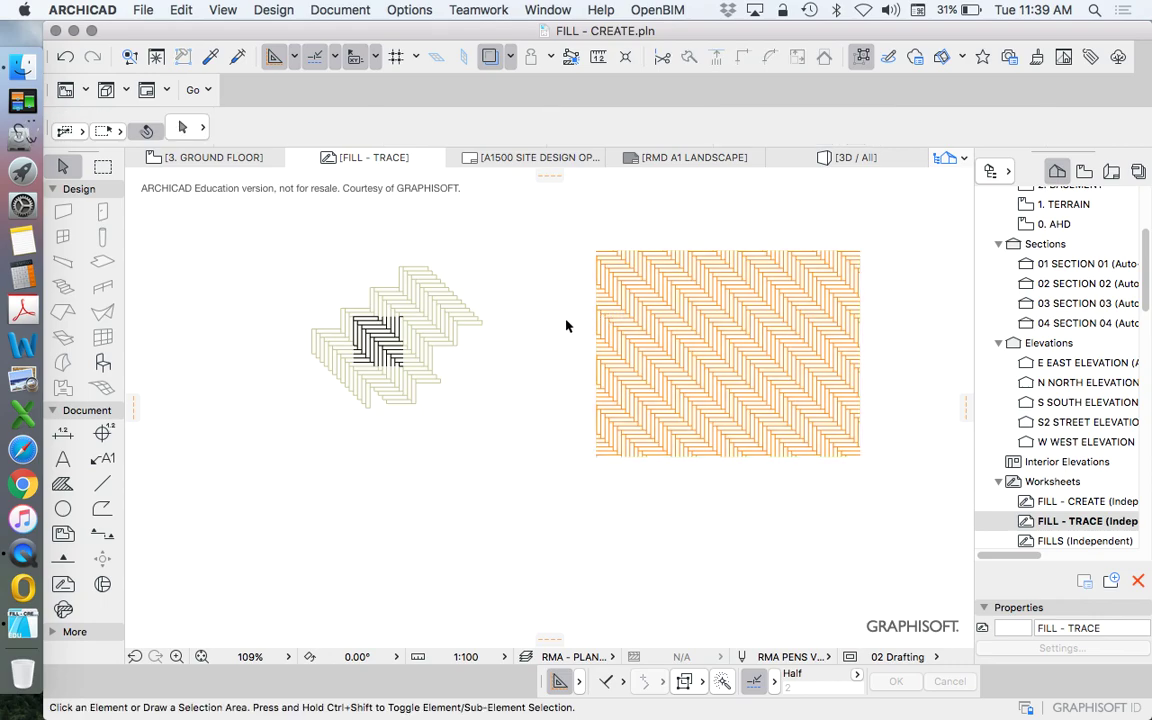
In Options > Element Attributes > Fills, keep RMA-HERRINGBONE 900x150 and copy its symbol pattern
click(404, 12)
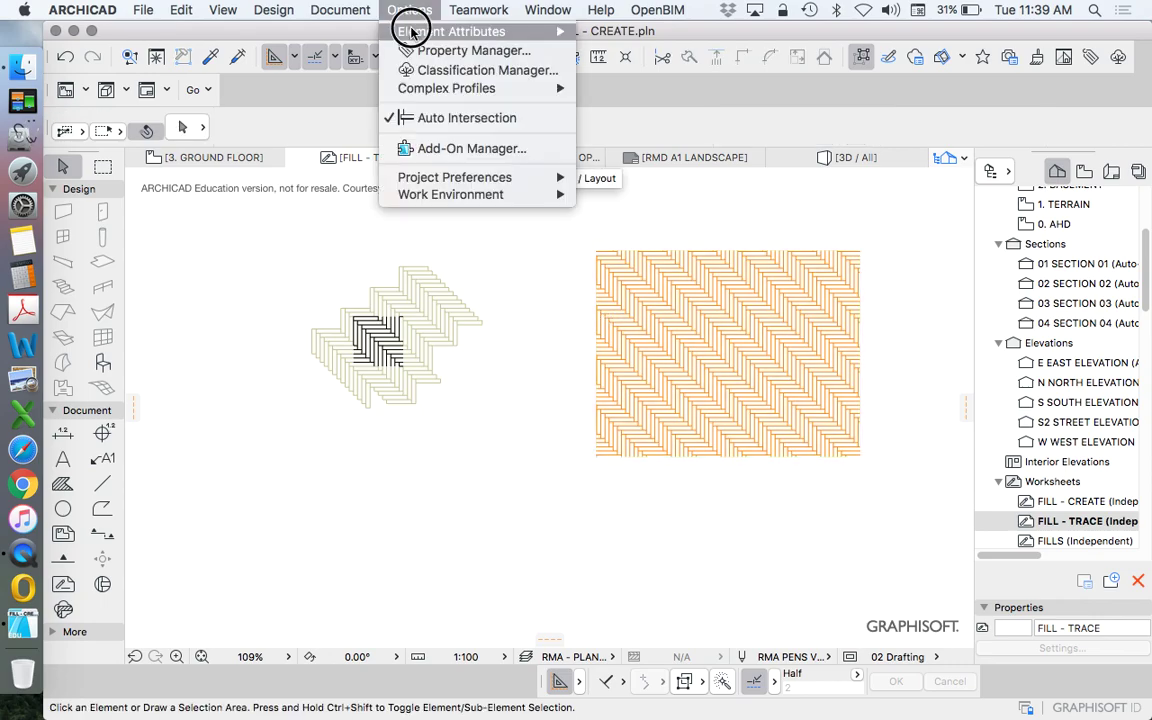
mouse_move(409, 31)
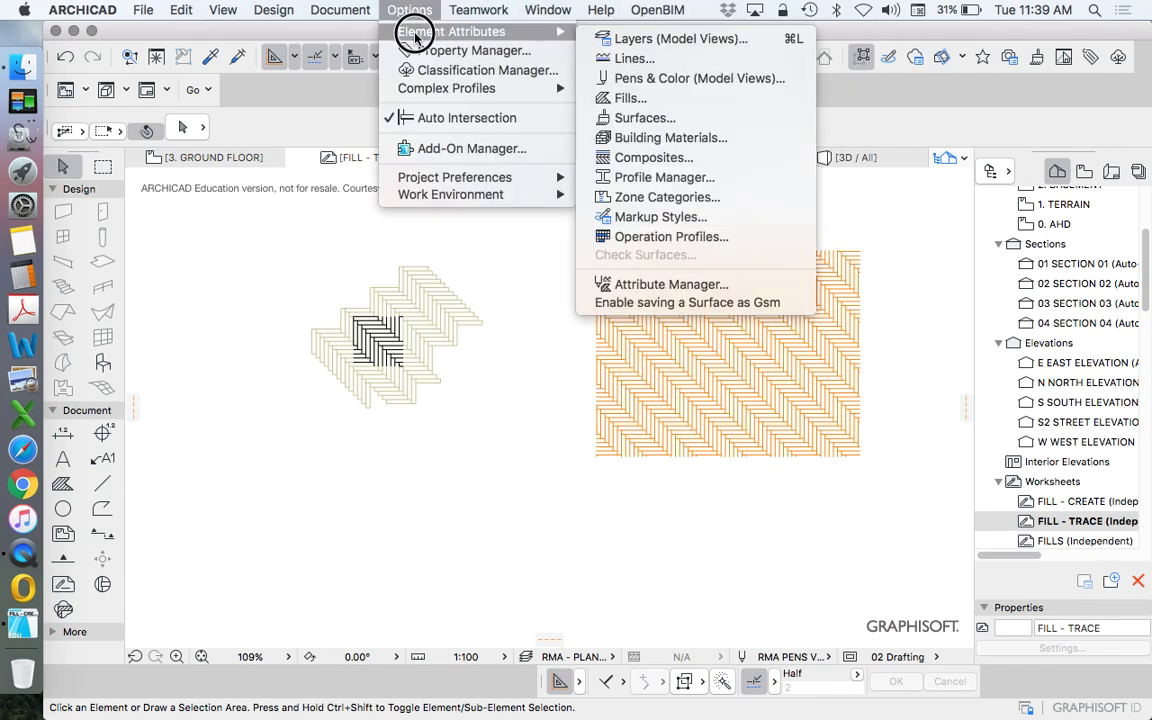
click(645, 98)
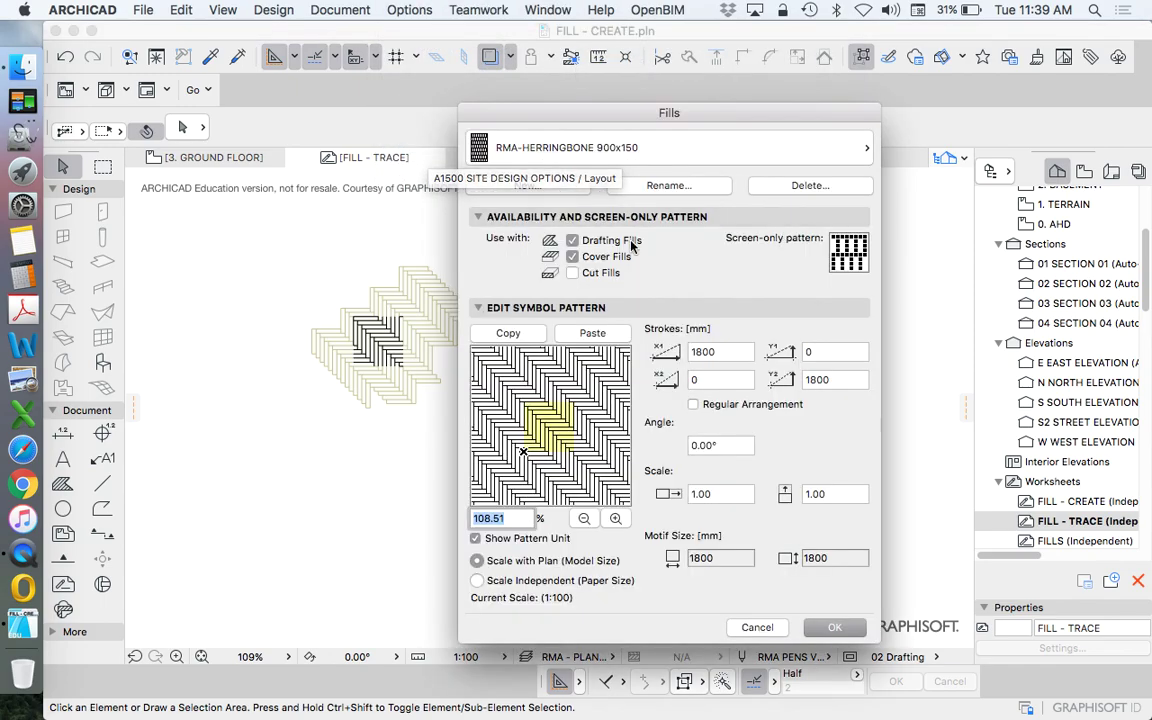
click(617, 158)
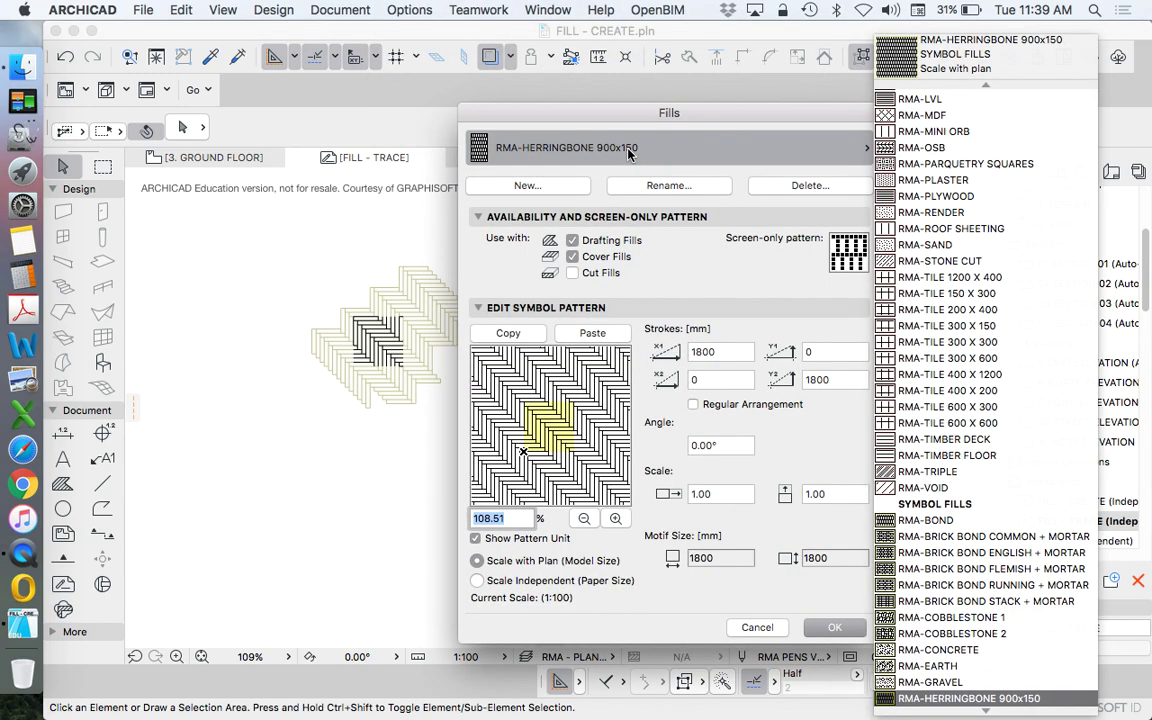
click(633, 147)
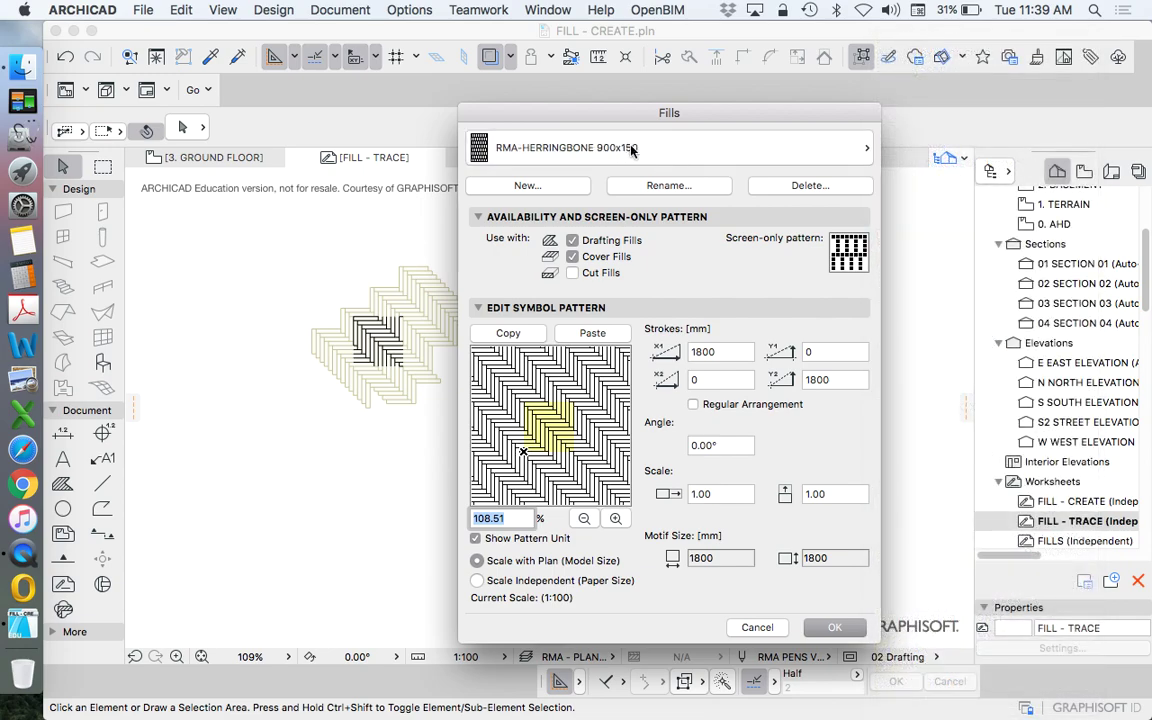
click(512, 334)
Close the Fills dialog, hide the trace reference and box-select the 37 traced lines
key(Return)
drag(311, 257, 363, 352)
click(491, 56)
click(309, 257)
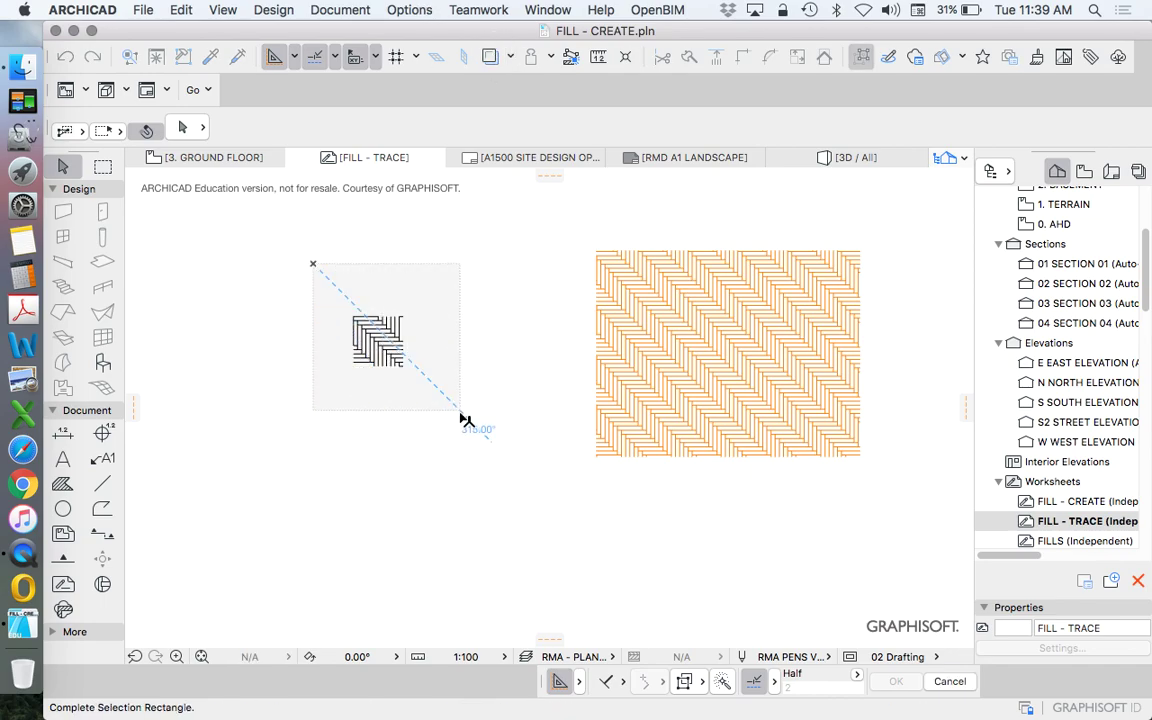
scroll(437, 404, up, 2)
click(437, 404)
scroll(338, 340, up, 3)
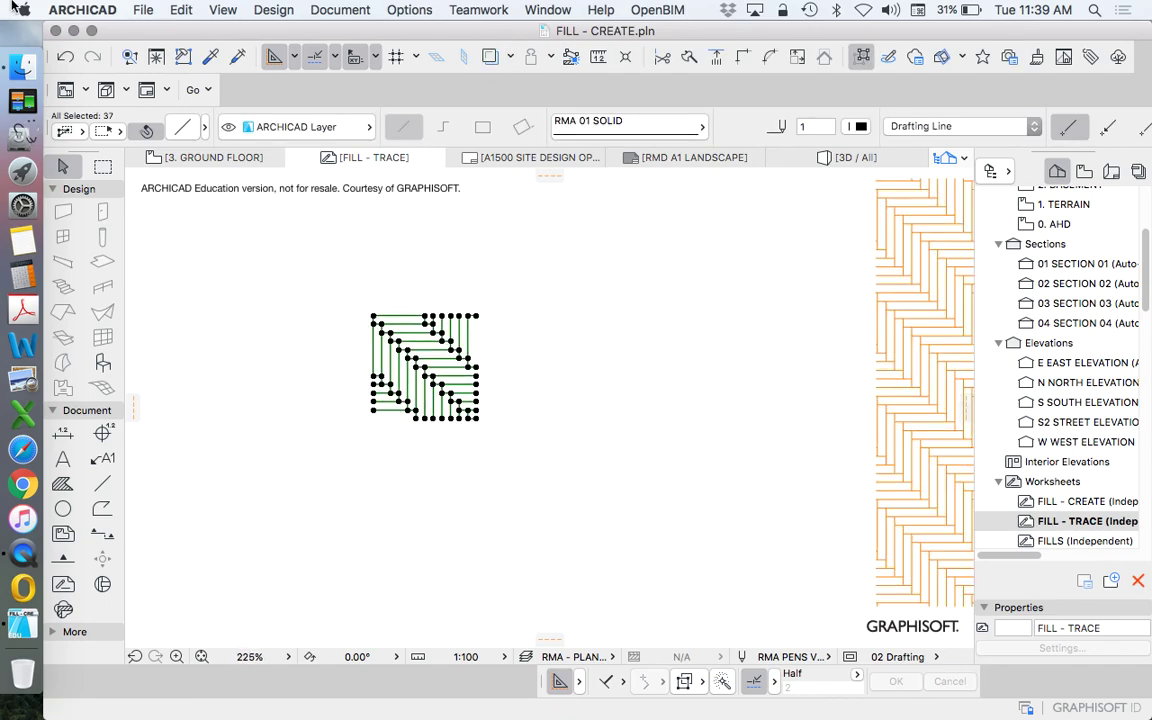
Resize the selected lines by a typed ratio via Edit > Reshape > Resize, around a clicked centre
click(181, 9)
mouse_move(233, 372)
click(478, 391)
click(958, 233)
click(1072, 200)
click(1083, 392)
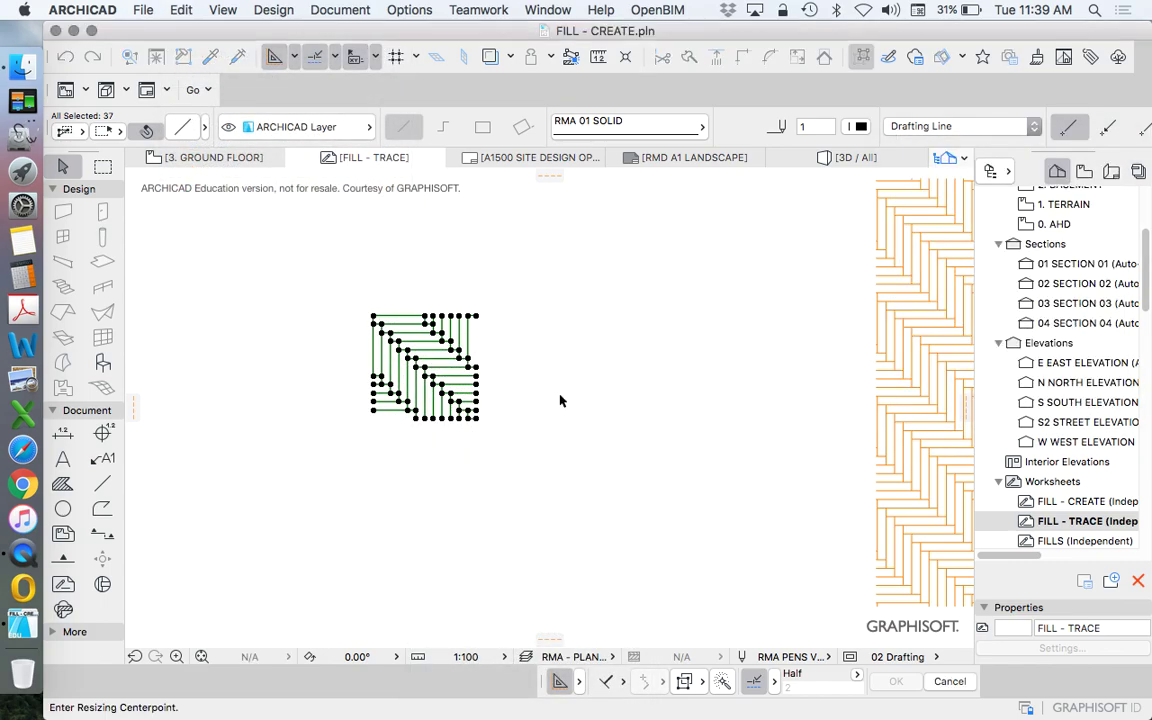
click(326, 334)
scroll(398, 300, up, 5)
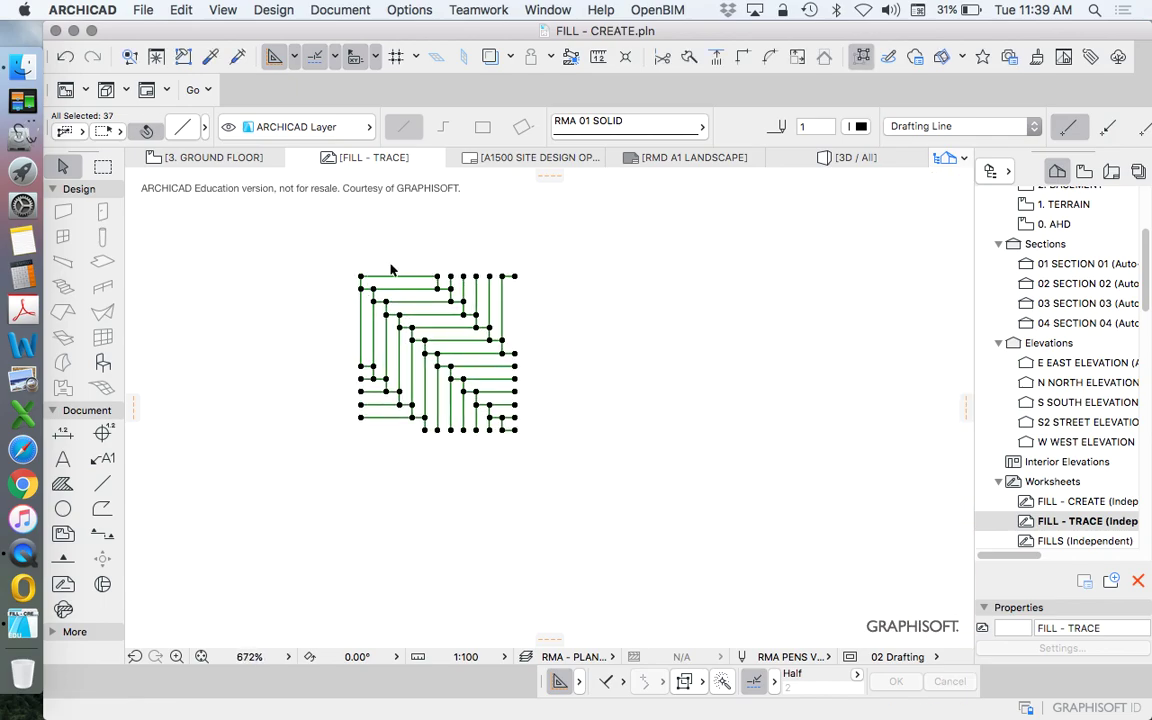
click(575, 272)
click(410, 10)
mouse_move(452, 31)
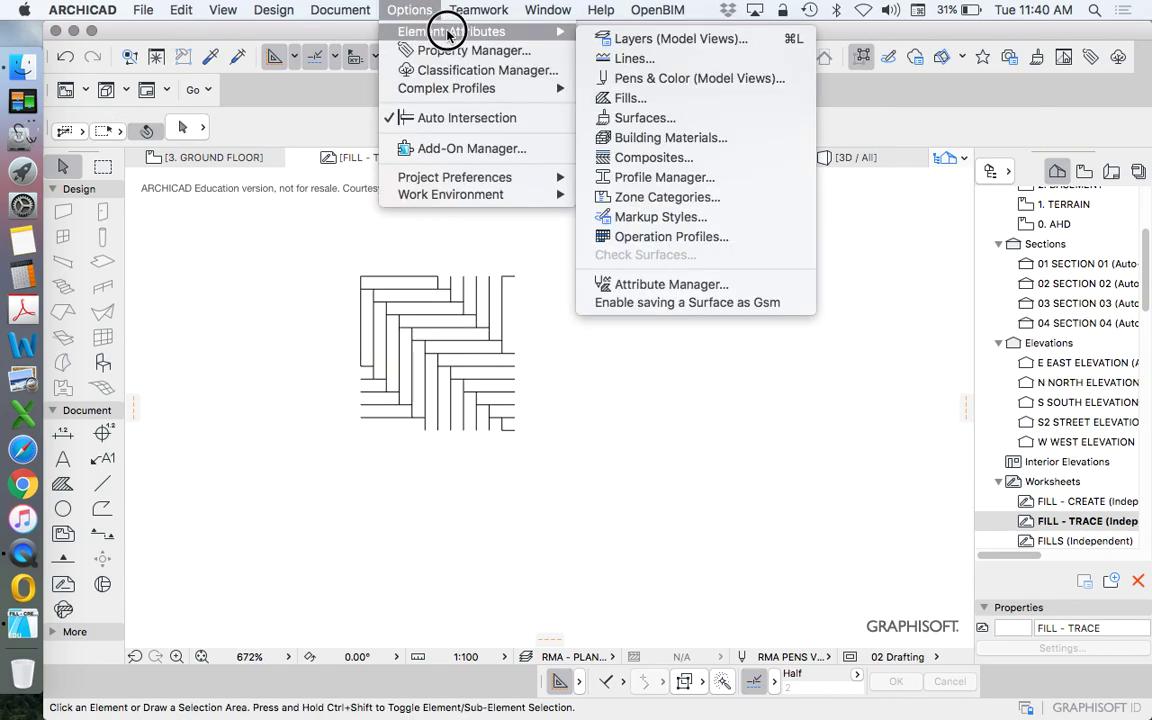
Duplicate RMA-HERRINGBONE 900x150 as a new fill named RMA-HERRINGBONE 450x75
click(630, 99)
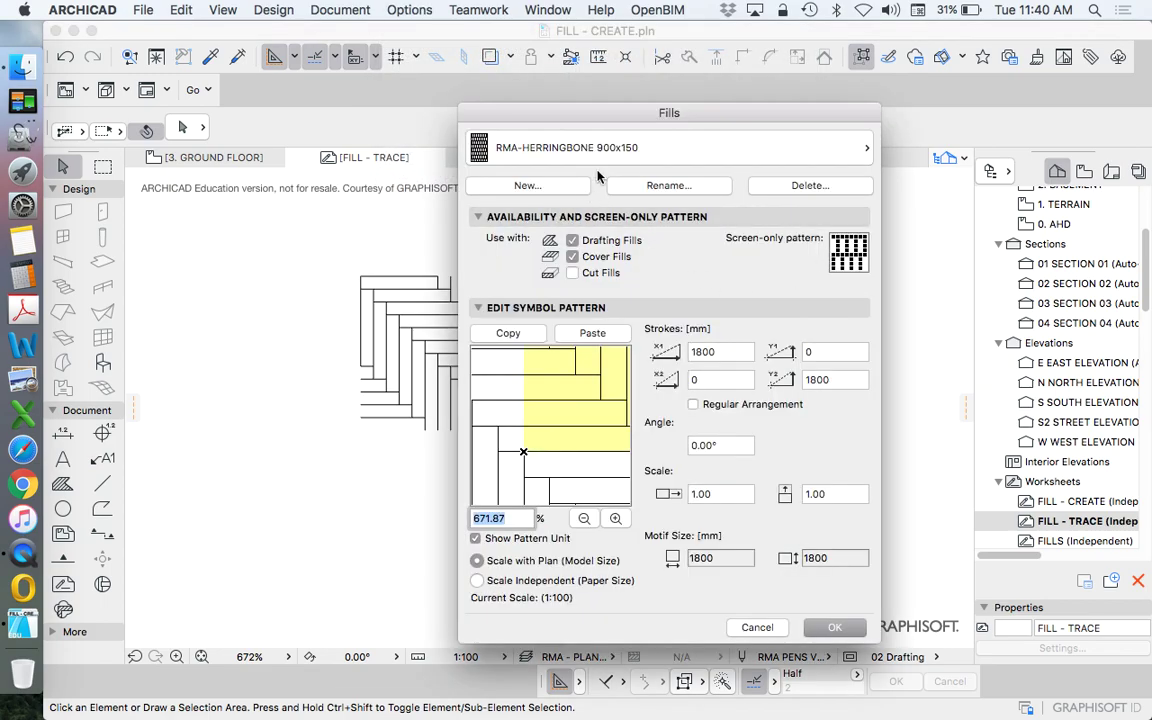
click(556, 185)
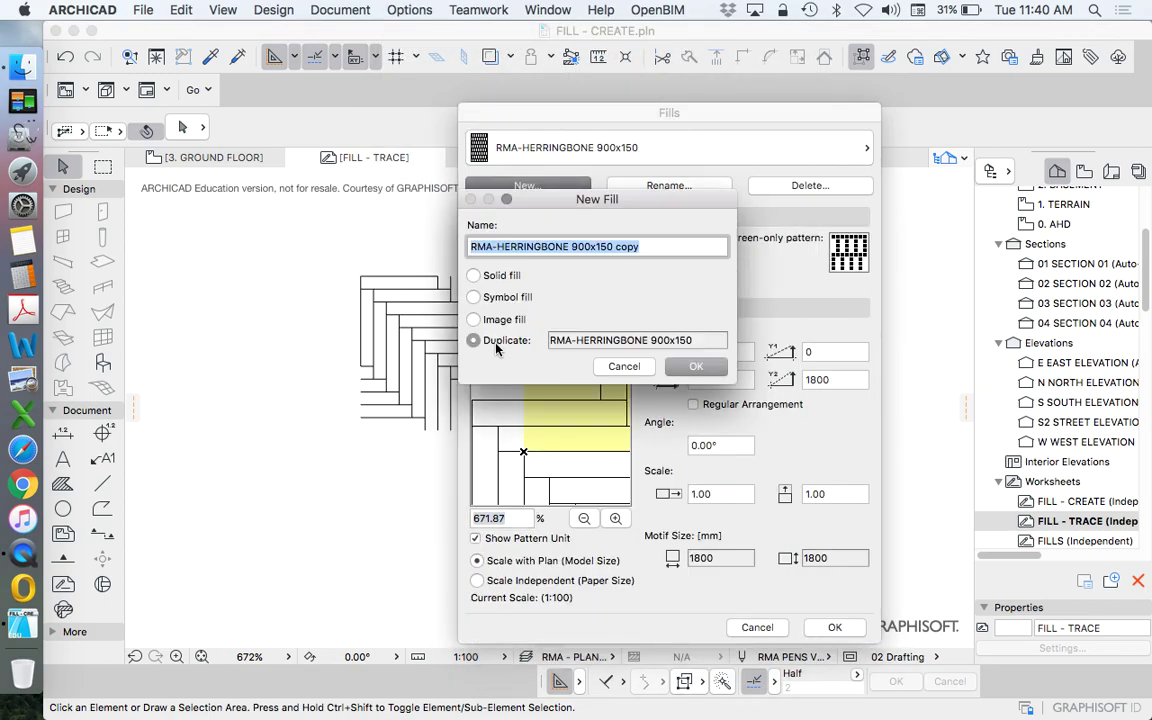
click(655, 243)
drag(573, 247, 609, 248)
text(4)
key(BackSpace)
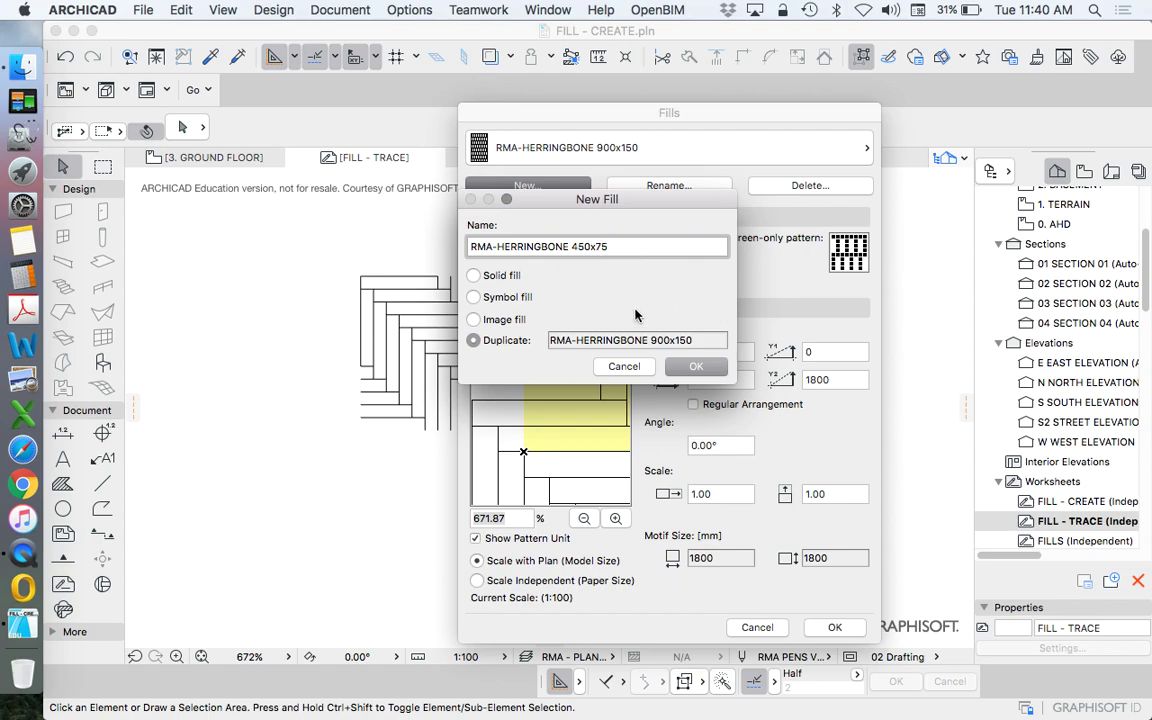
drag(571, 204, 574, 180)
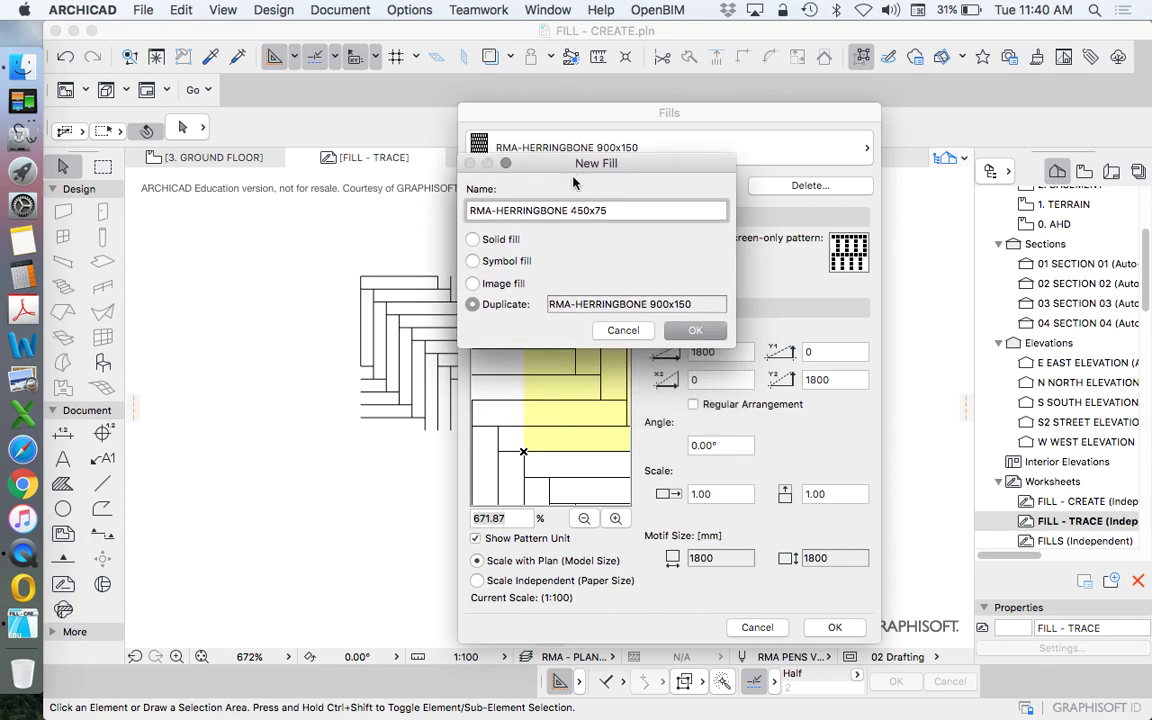
click(699, 331)
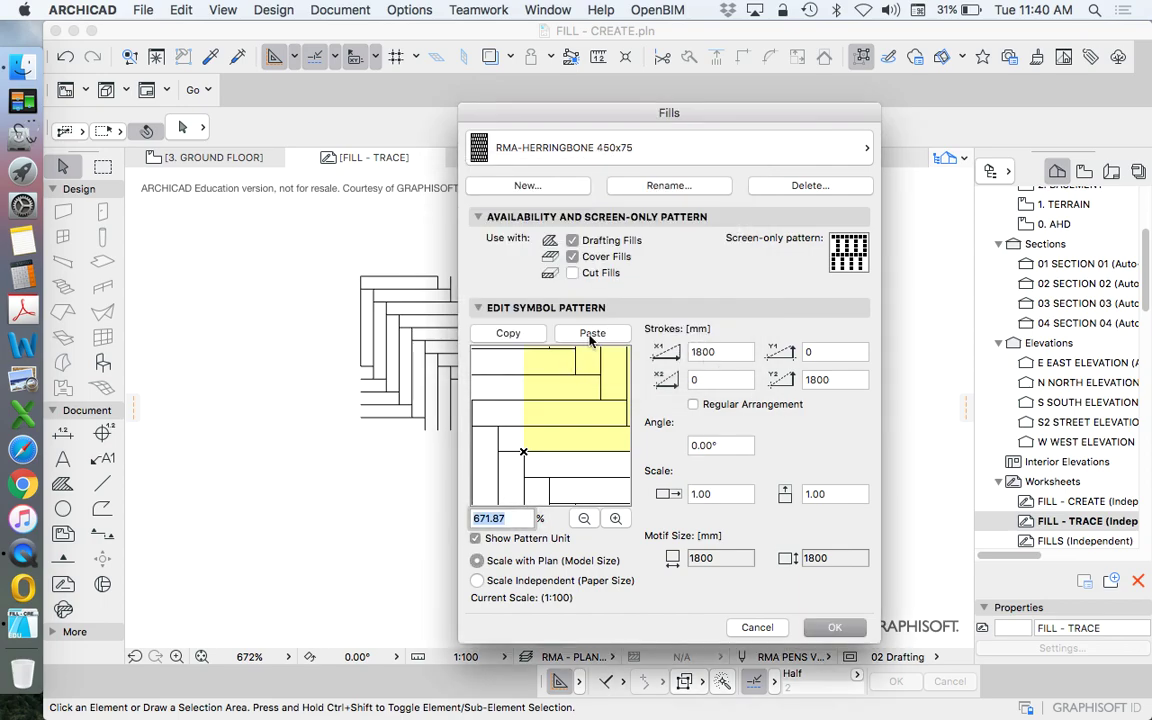
Paste the copied smaller herringbone pattern into RMA-HERRINGBONE 450x75 and close Fills with OK
click(591, 334)
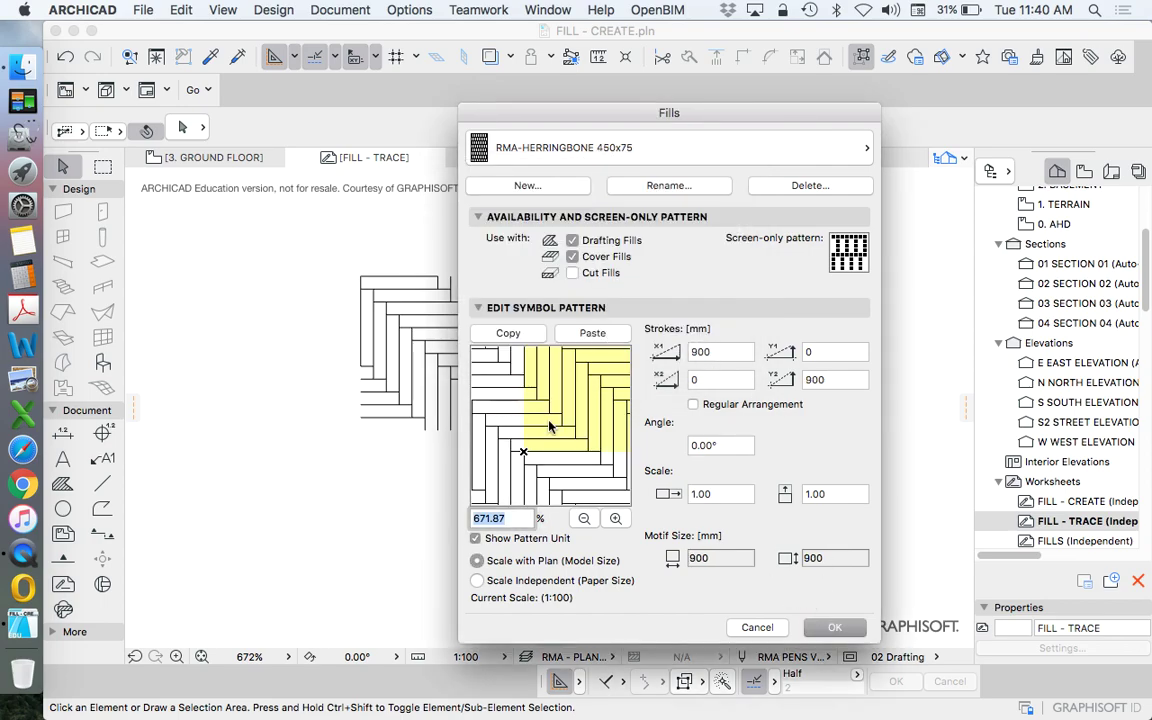
click(835, 628)
scroll(502, 375, down, 5)
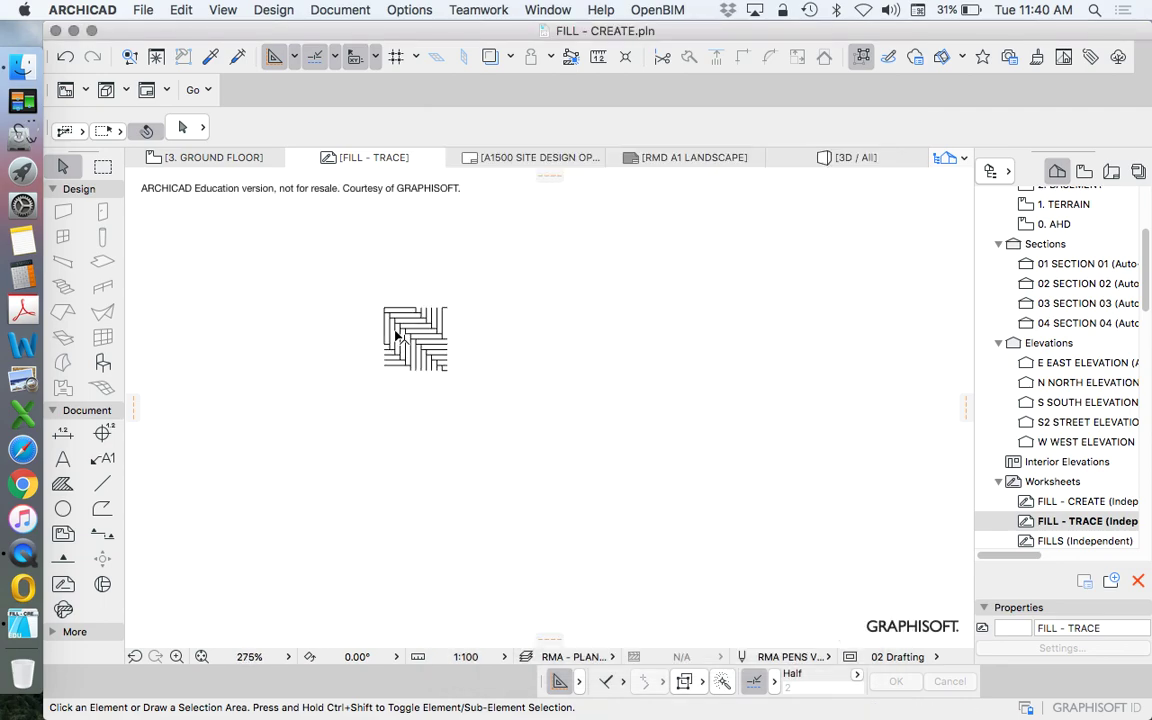
Set the Fill tool to the RMA-HERRINGBONE 450x75 fill pattern
scroll(502, 375, down, 6)
alt+click(570, 316)
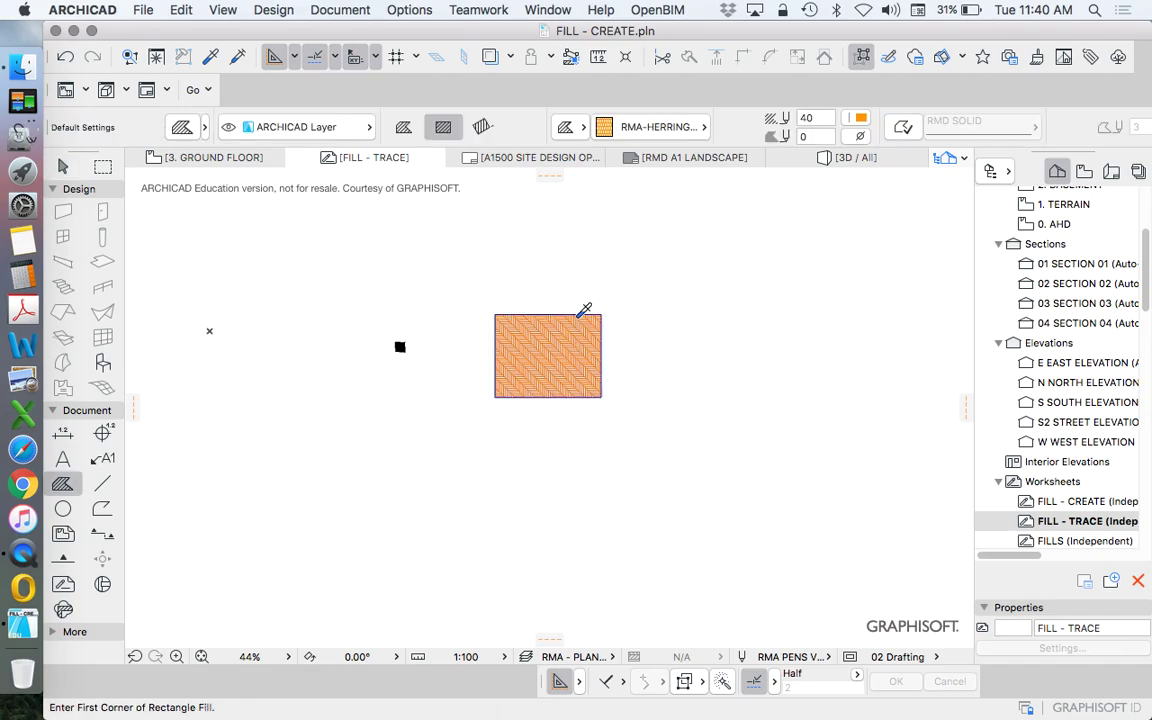
click(601, 127)
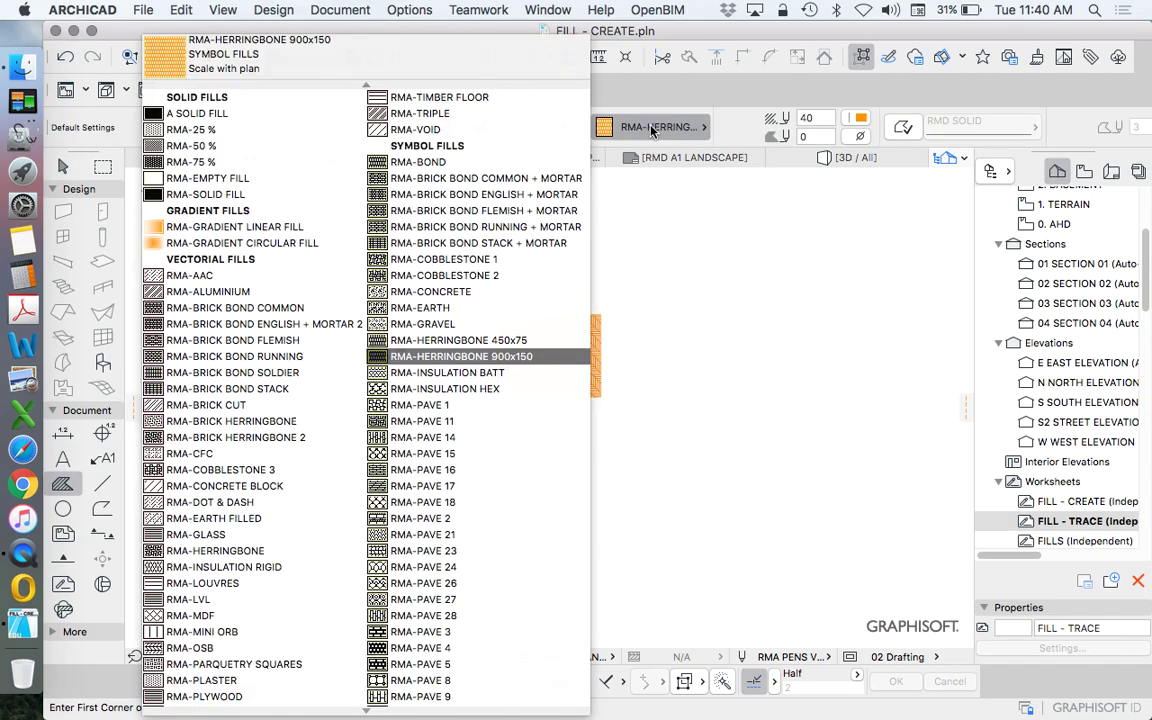
click(522, 340)
Draw a rectangle of RMA-HERRINGBONE 450x75 fill beside the orange herringbone sample
scroll(632, 340, up, 5)
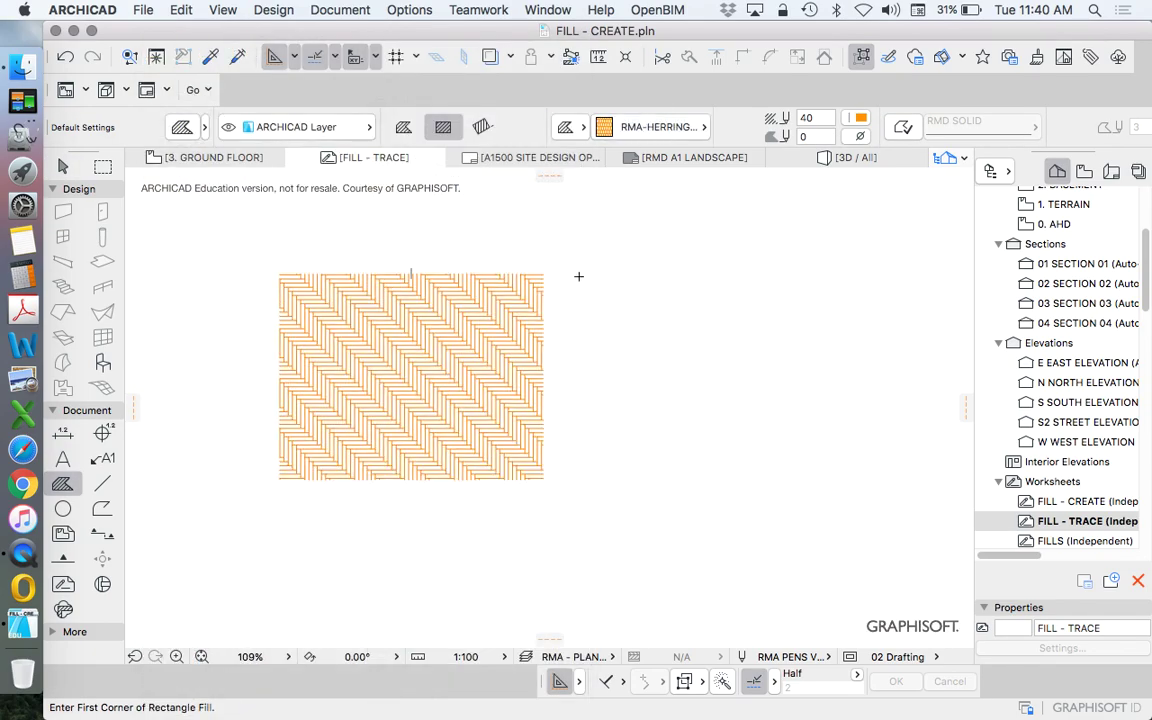
click(517, 245)
click(766, 457)
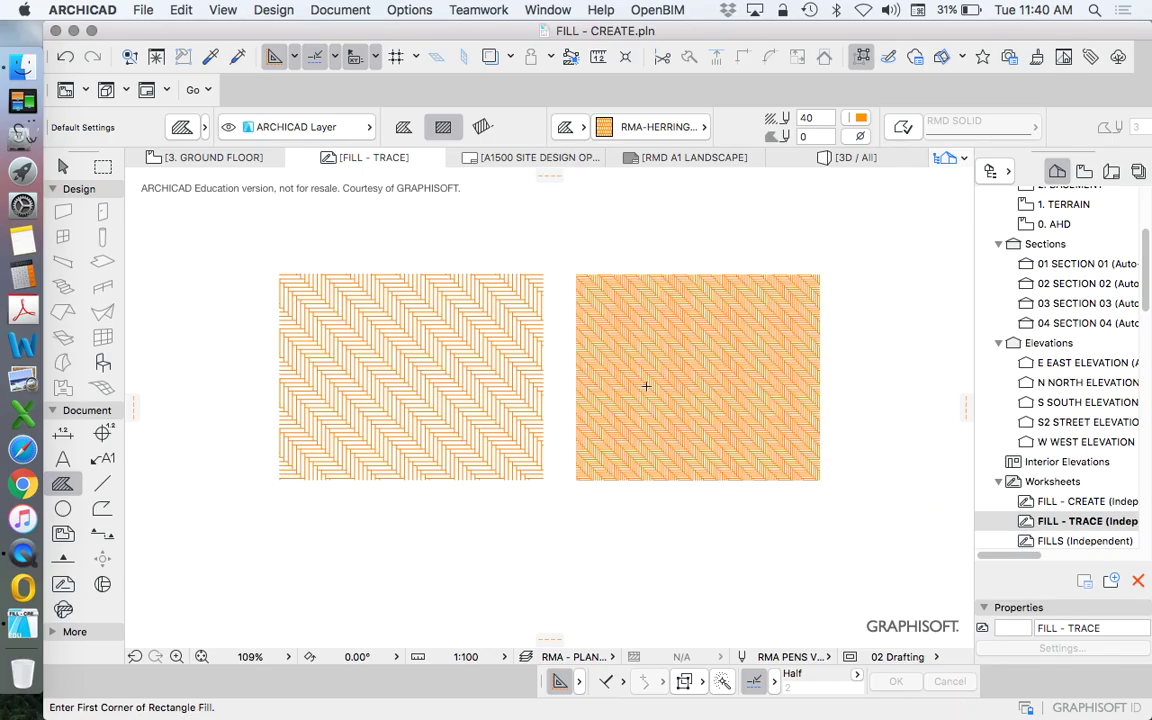
scroll(645, 345, up, 8)
scroll(541, 367, up, 9)
scroll(571, 319, down, 13)
scroll(684, 337, up, 2)
scroll(663, 301, up, 2)
scroll(622, 345, down, 11)
scroll(416, 328, up, 10)
scroll(416, 328, up, 14)
scroll(596, 309, down, 20)
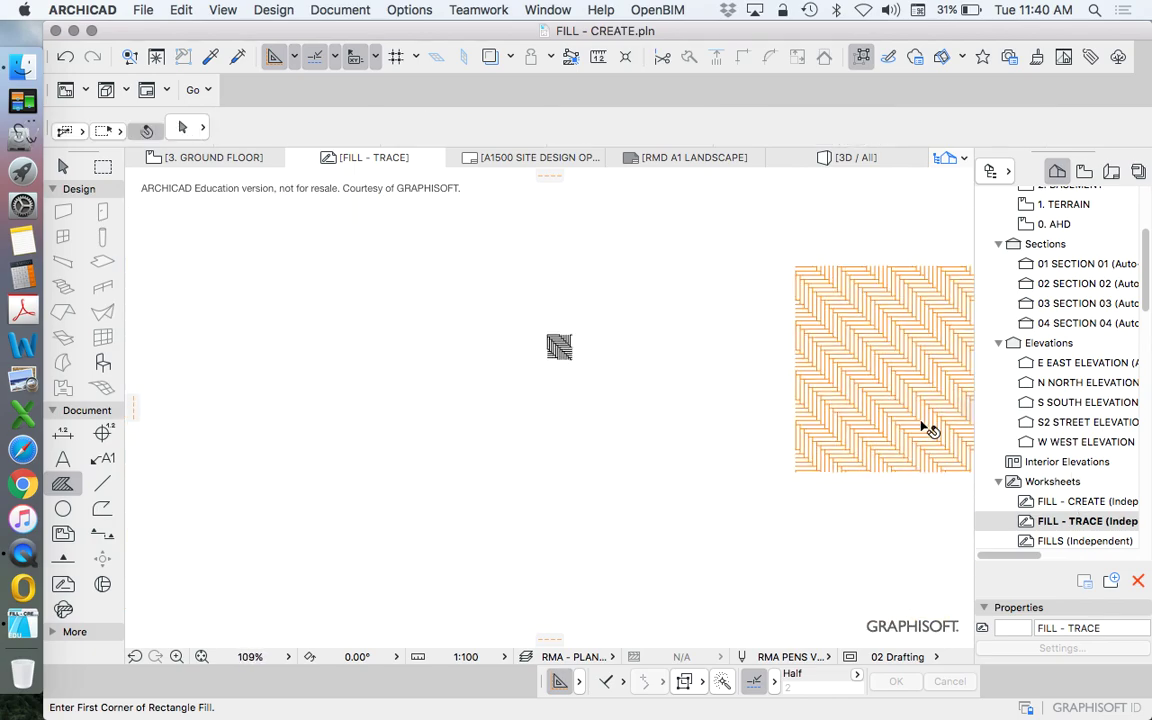
Go to the FILL - CREATE worksheet
key(Escape)
double_click(1085, 501)
scroll(577, 433, up, 20)
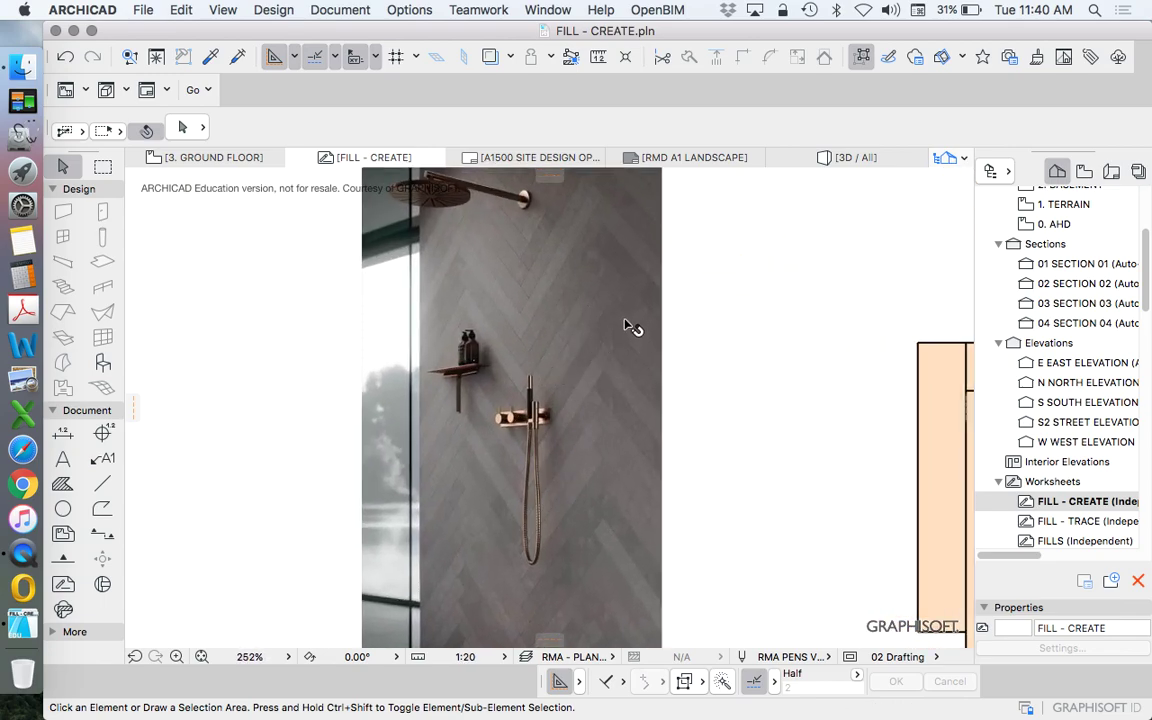
scroll(617, 283, down, 15)
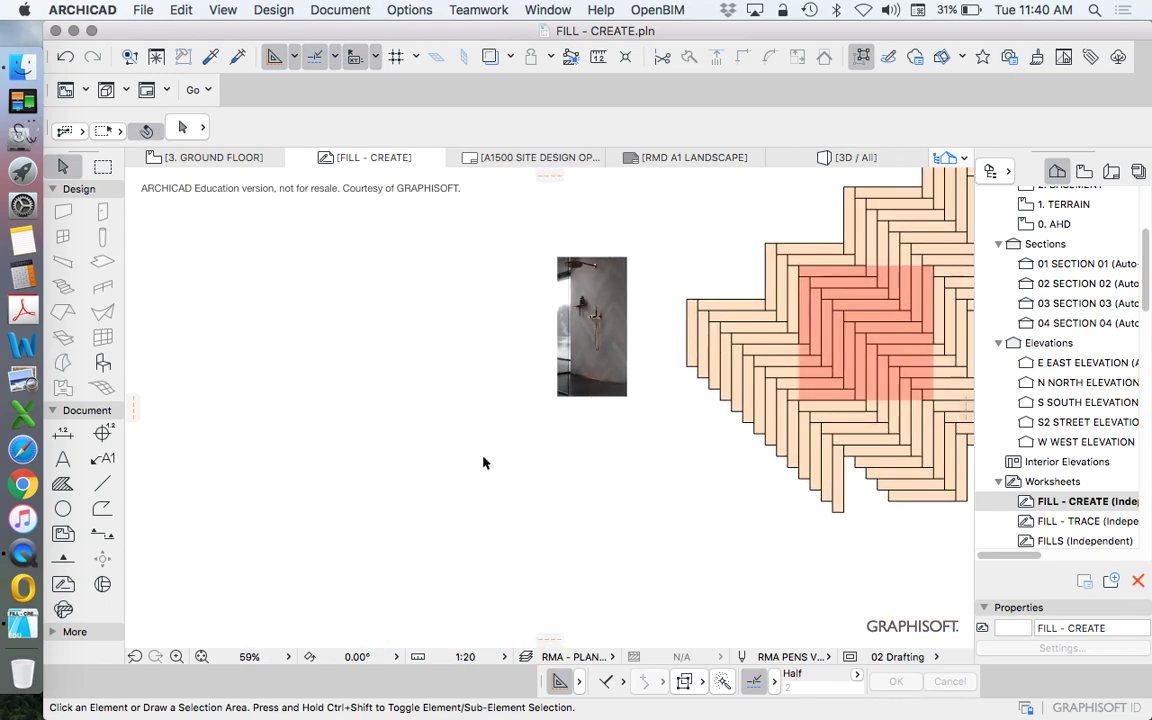
Draw a rectangular herringbone fill left of the shower photo and select it
click(62, 486)
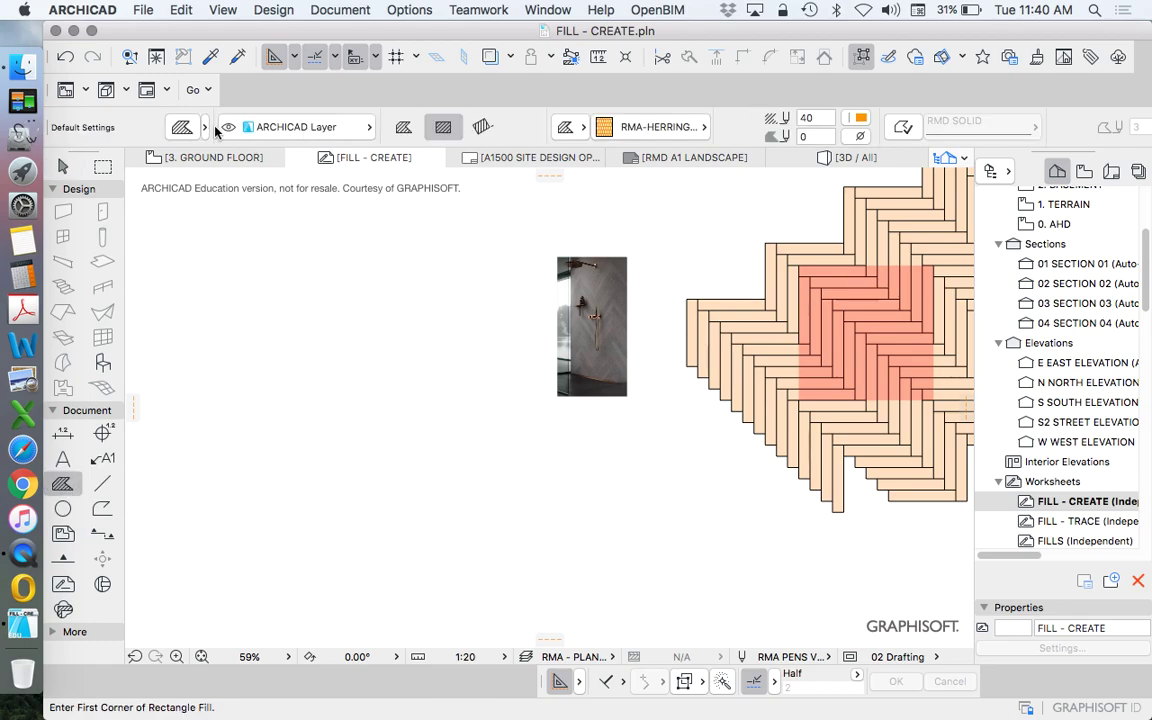
click(182, 127)
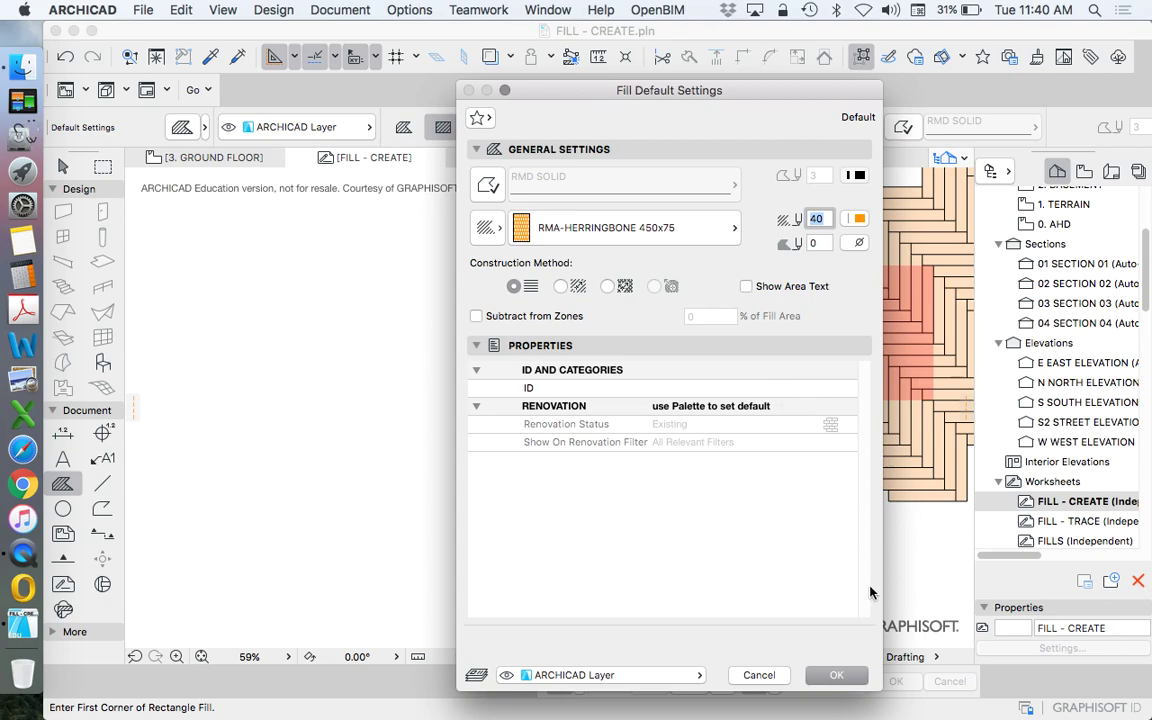
click(838, 675)
click(259, 266)
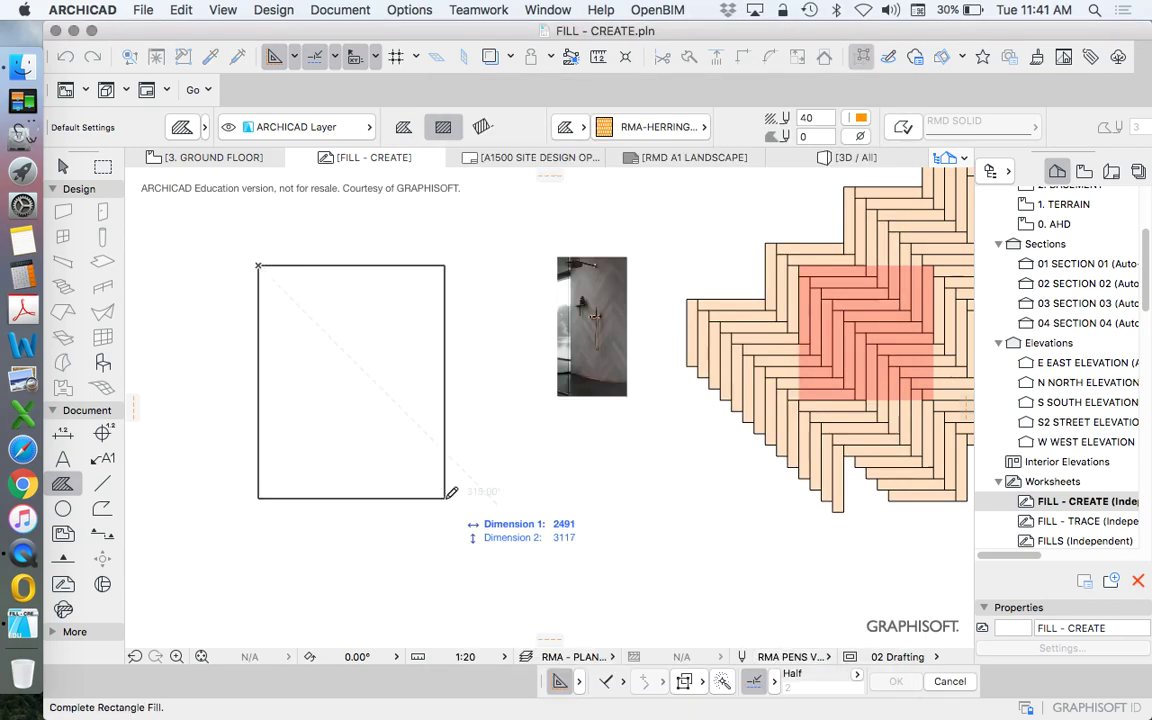
click(458, 487)
shift+click(411, 339)
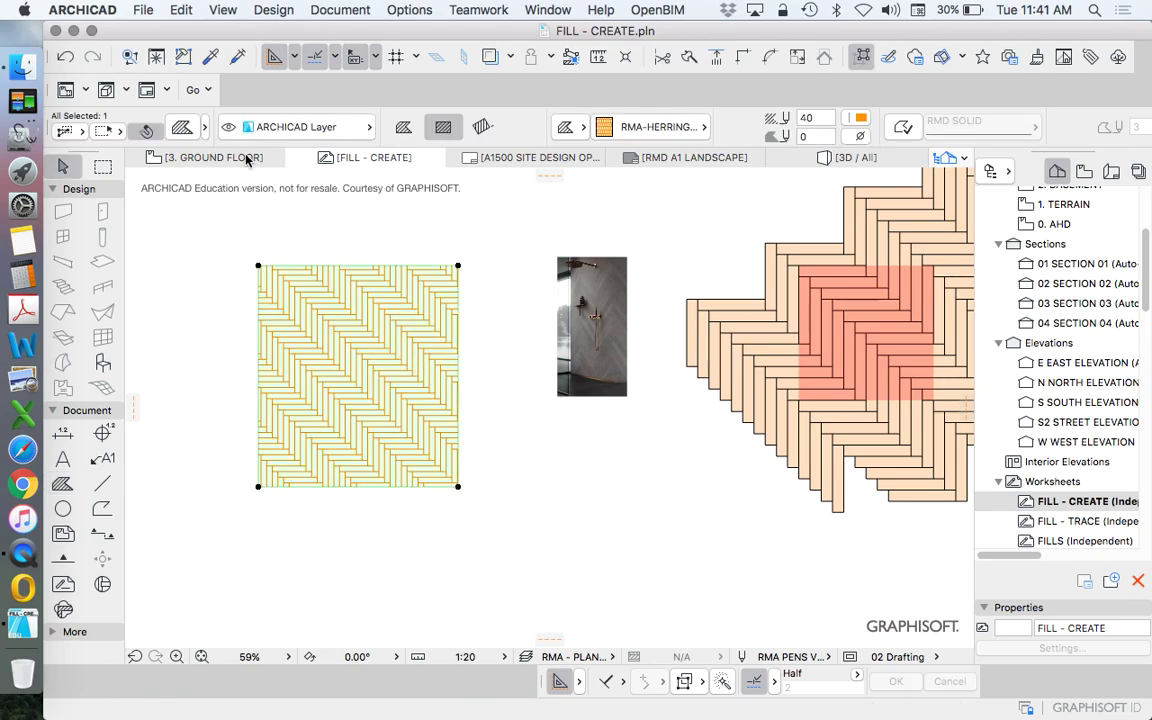
Set the selected fill's pattern to be built relative to the fill origin
click(181, 126)
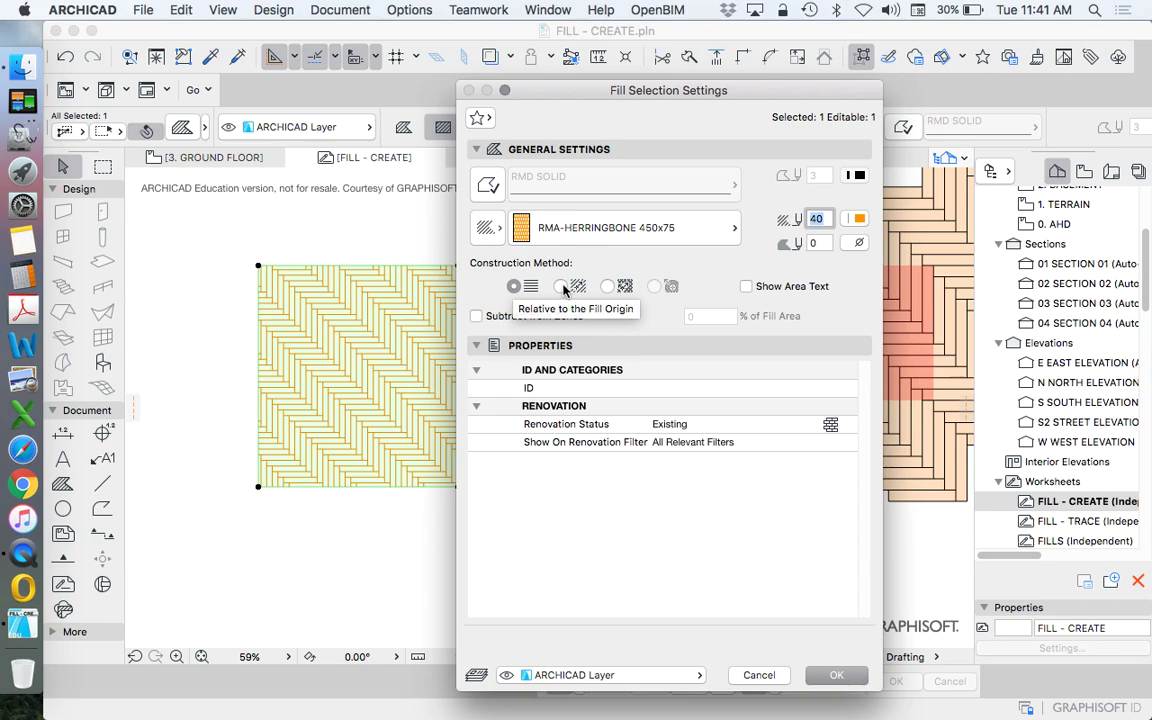
click(561, 287)
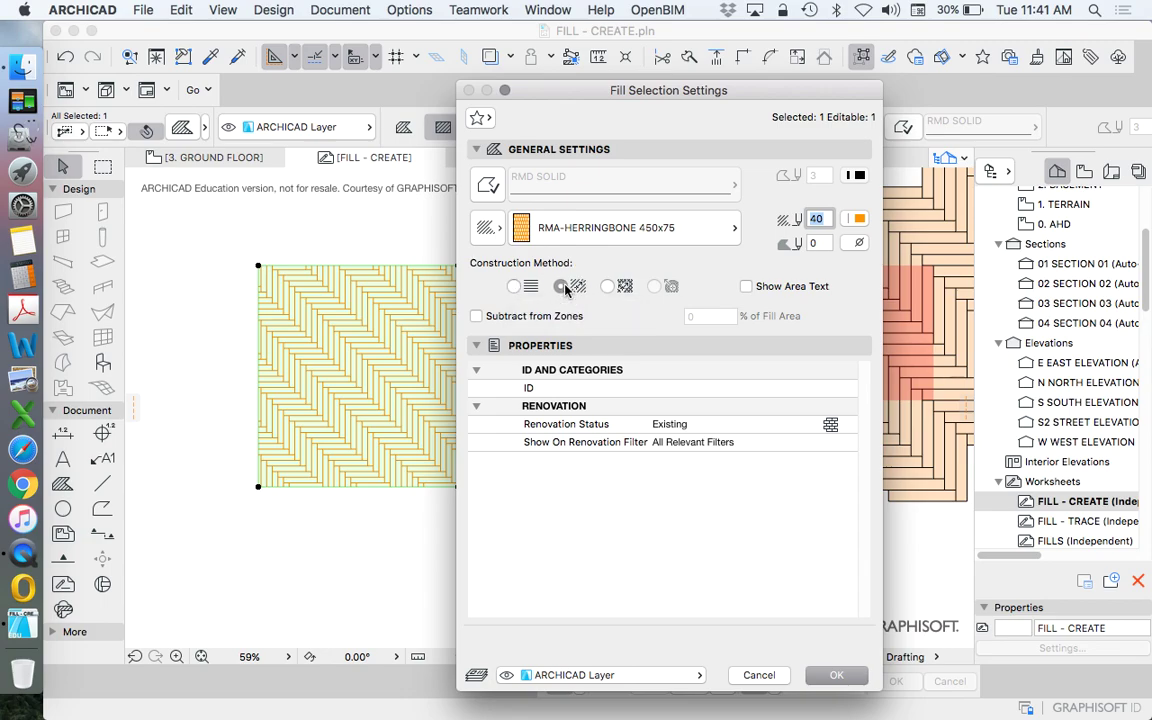
click(836, 675)
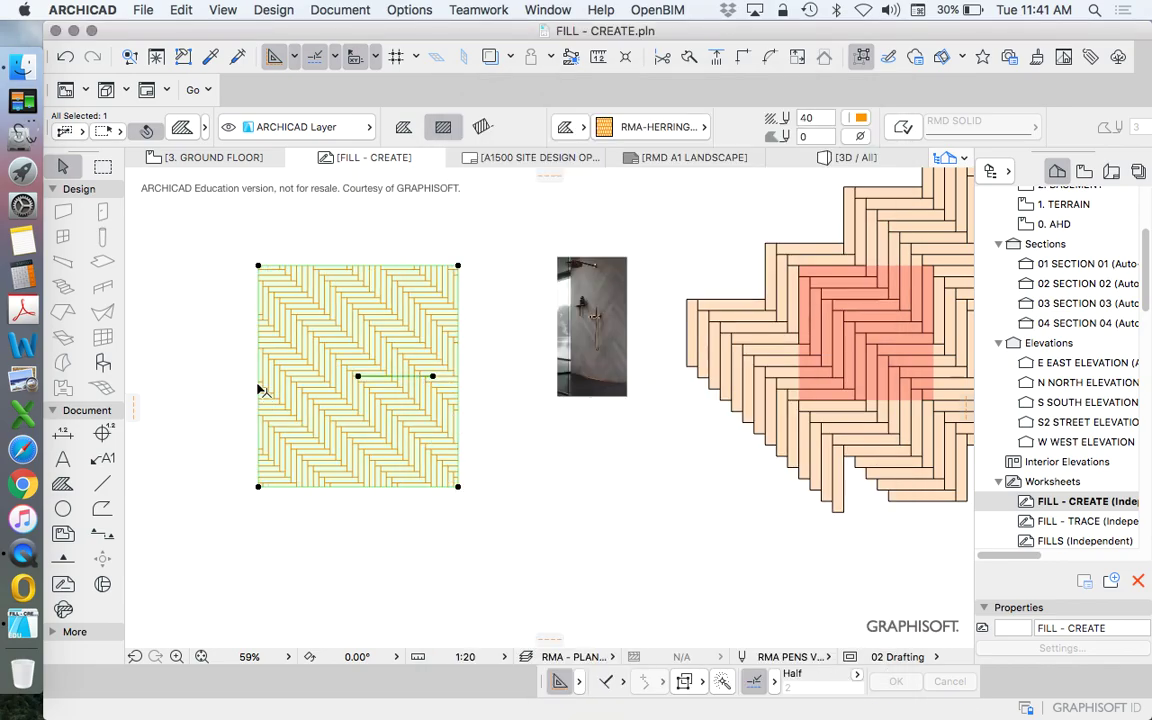
scroll(258, 385, up, 3)
scroll(411, 380, up, 5)
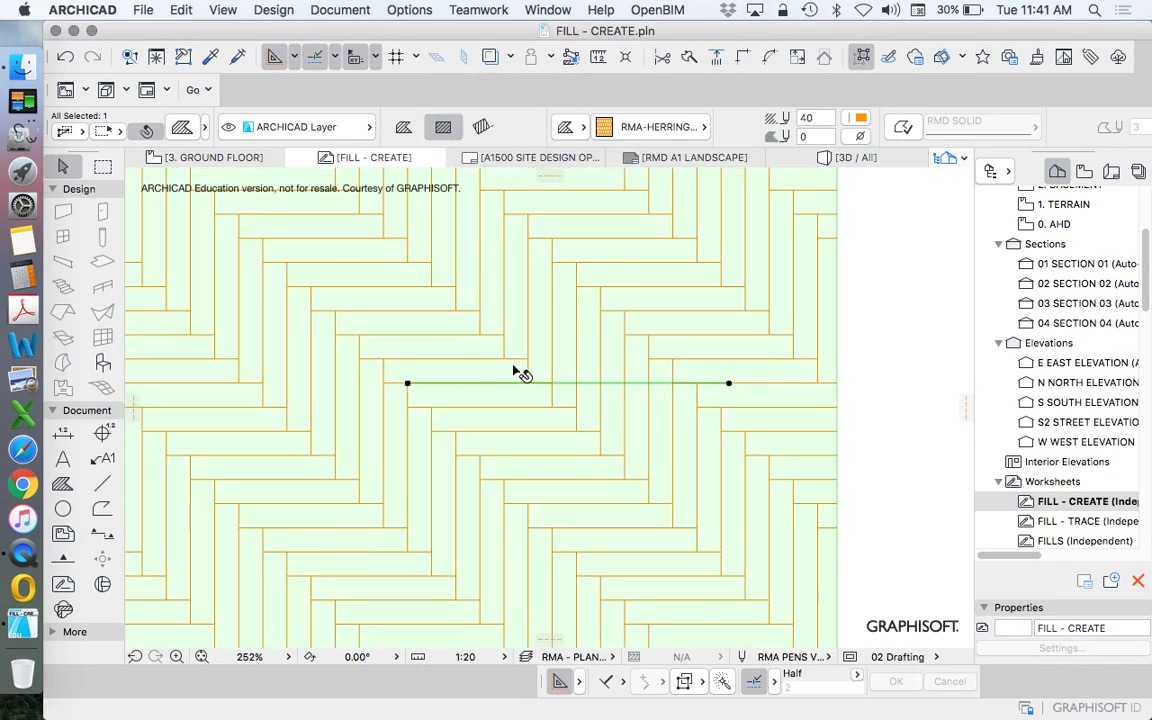
scroll(516, 374, down, 5)
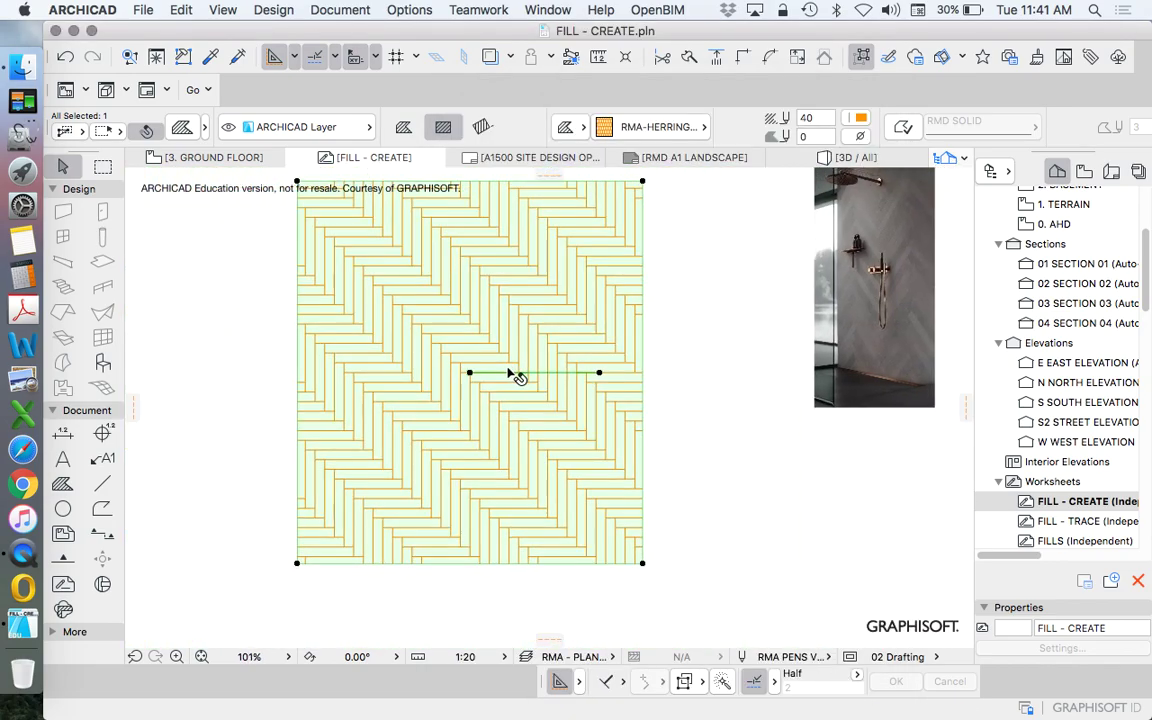
Rotate the fill orientation vector to 45°, then to 315°, and deselect
click(600, 374)
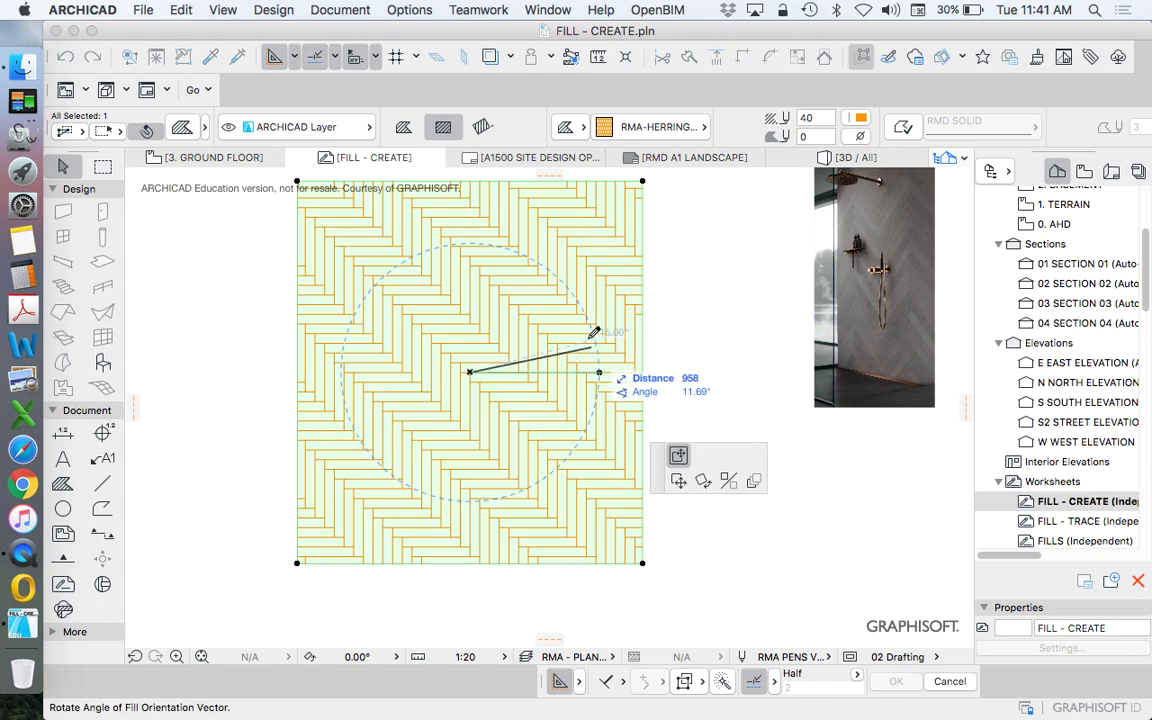
click(576, 276)
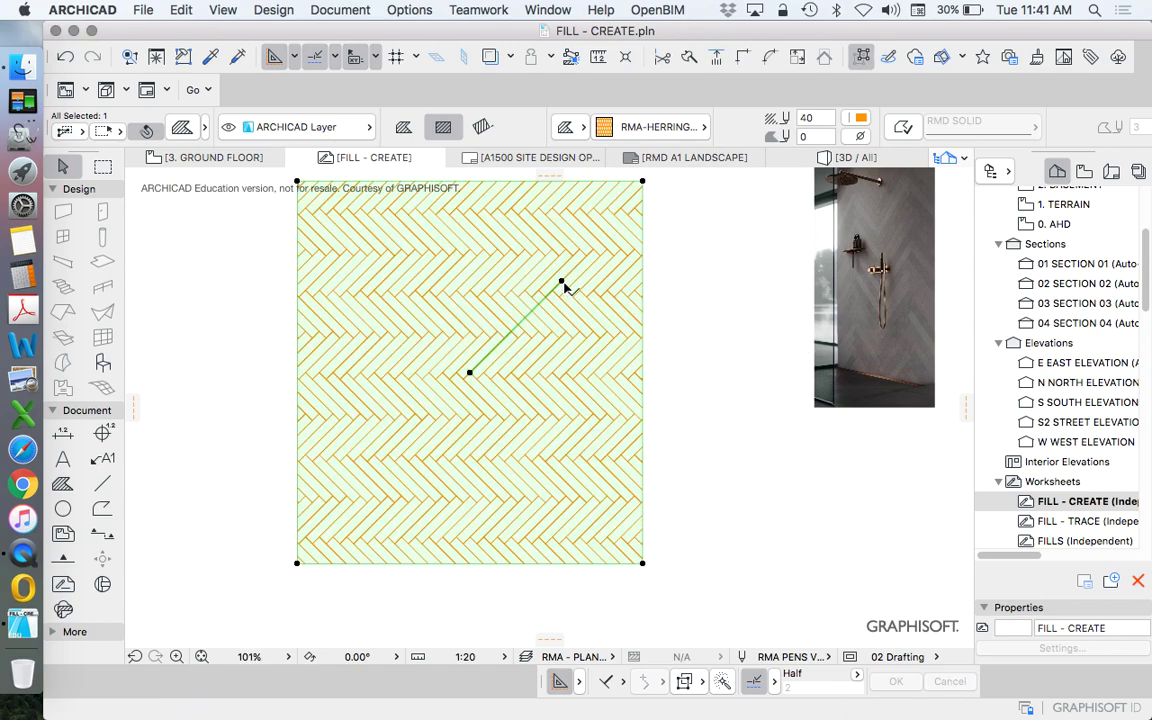
click(562, 281)
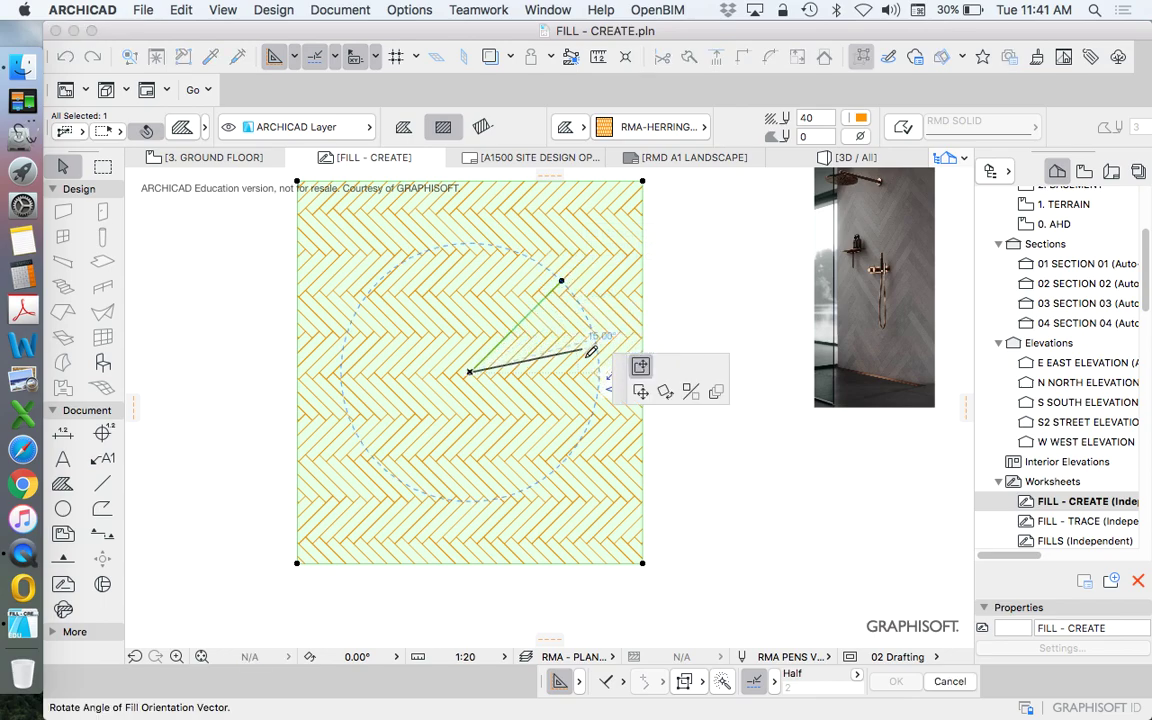
click(575, 459)
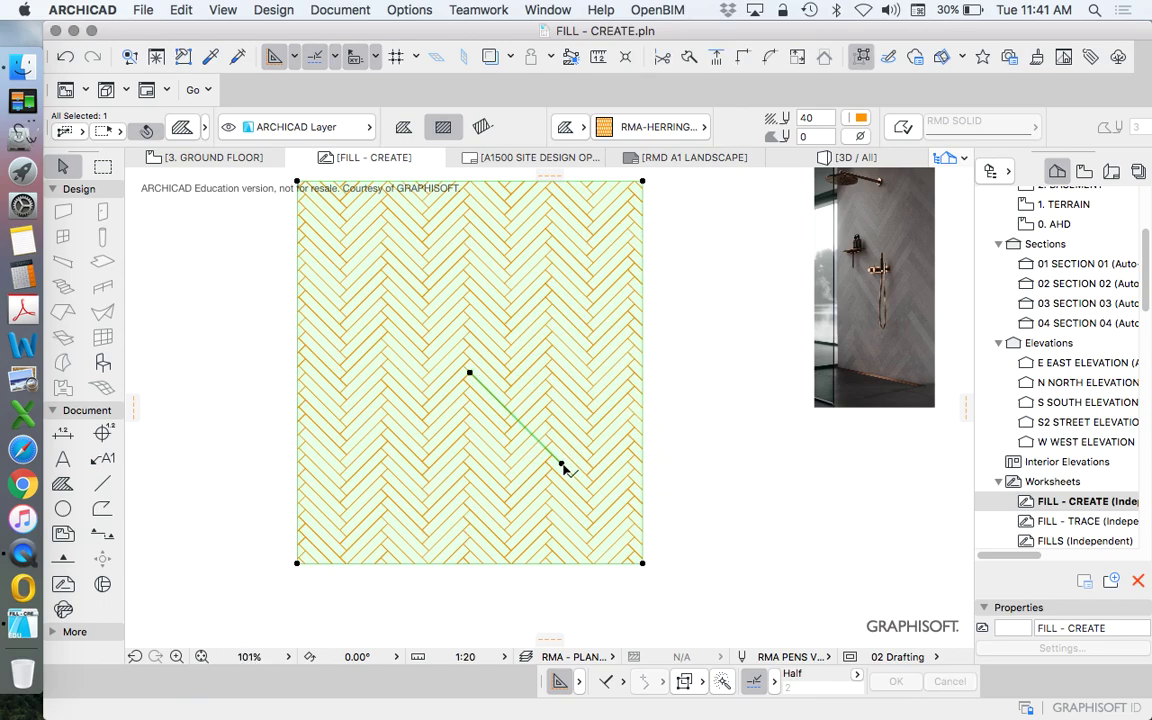
click(705, 368)
Re-angle the herringbone fill's orientation vector twice by rotating its endpoint
scroll(487, 363, down, 5)
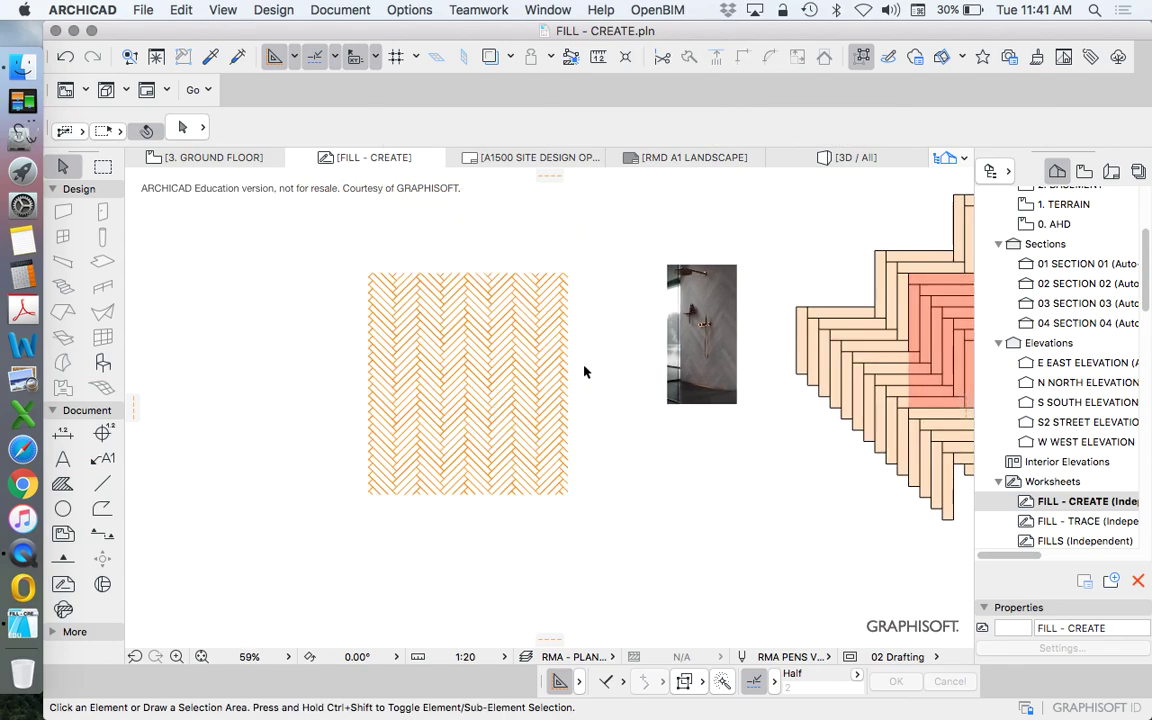
scroll(545, 370, up, 3)
click(516, 390)
scroll(518, 420, up, 4)
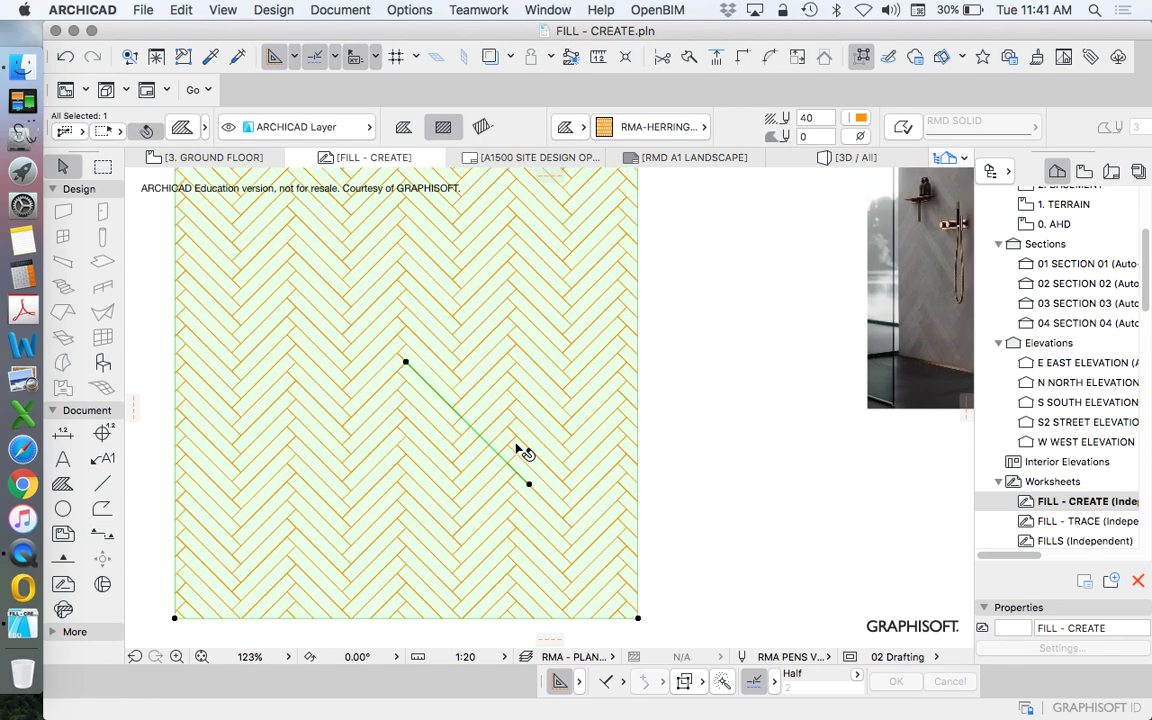
click(531, 489)
click(568, 425)
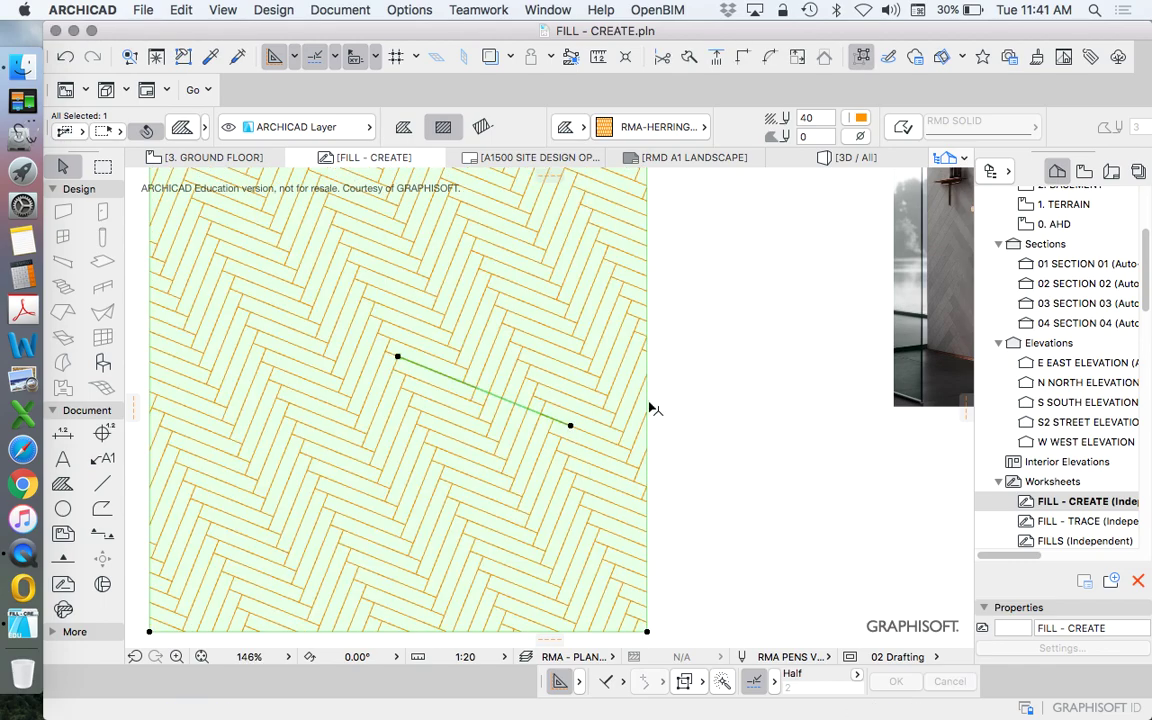
scroll(656, 386, down, 7)
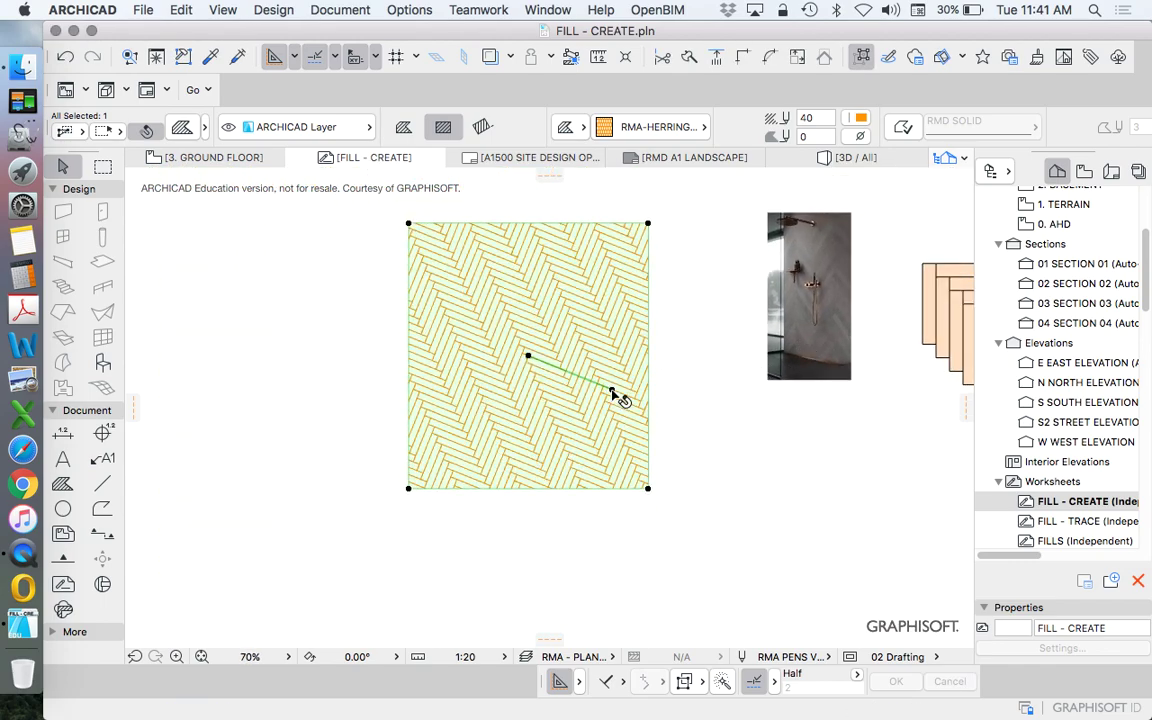
click(612, 390)
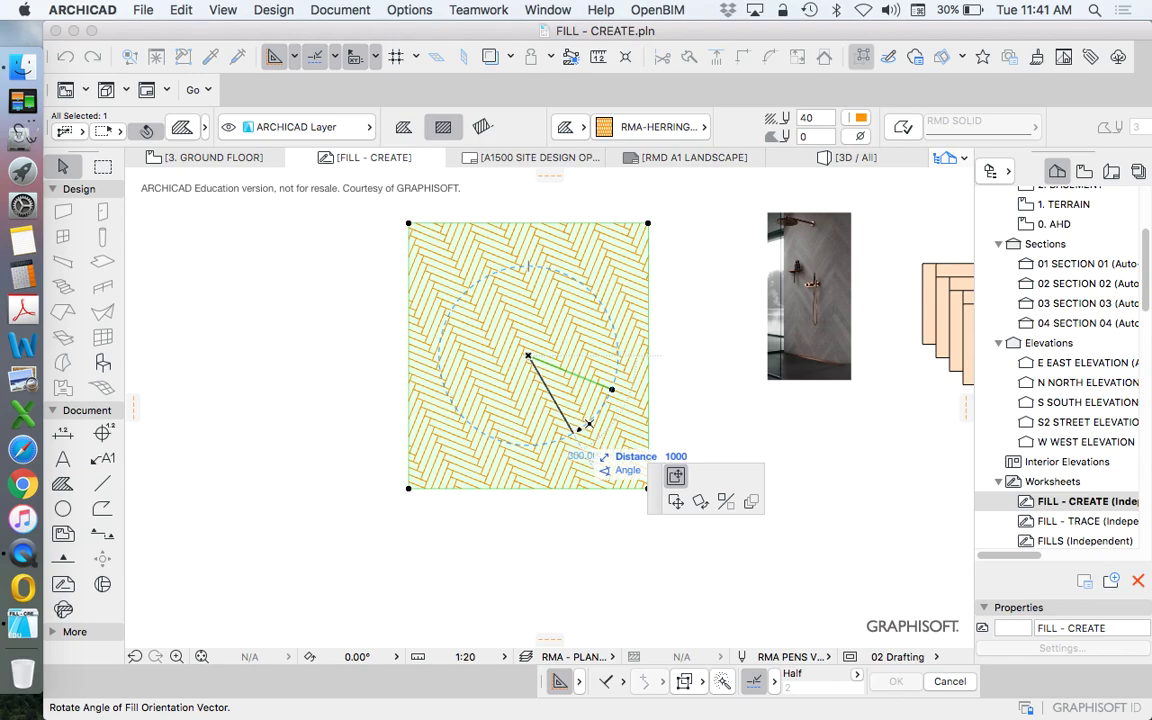
click(591, 420)
scroll(530, 352, up, 3)
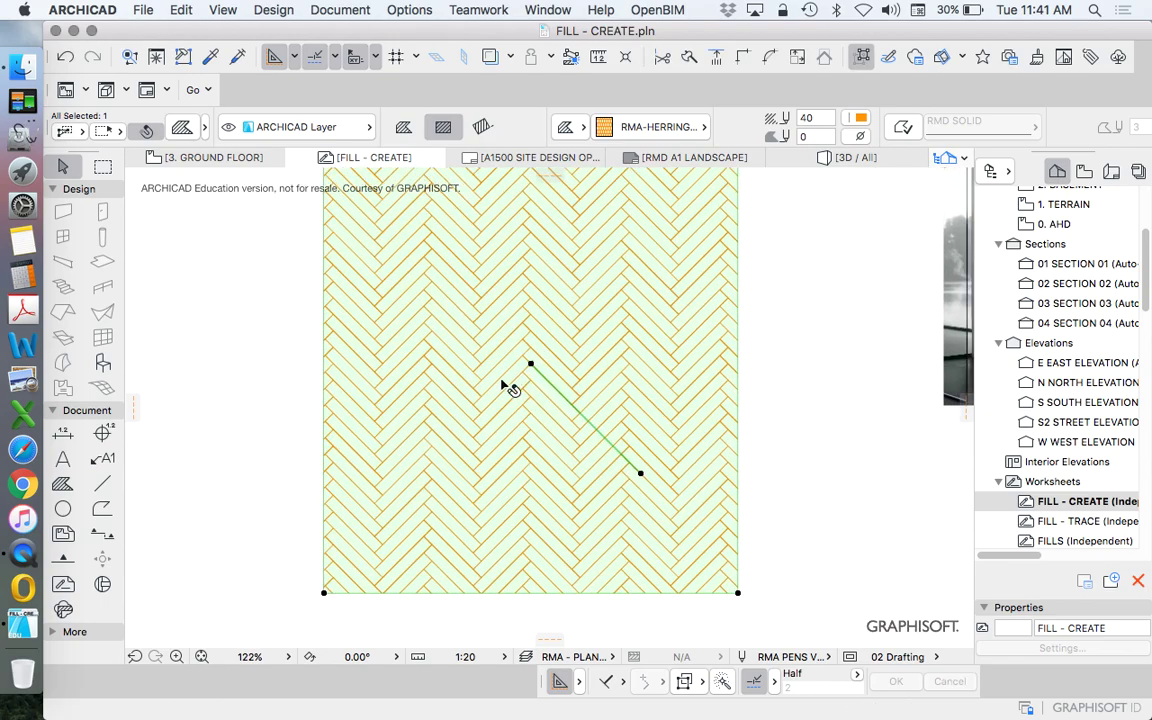
scroll(503, 388, down, 4)
key(Escape)
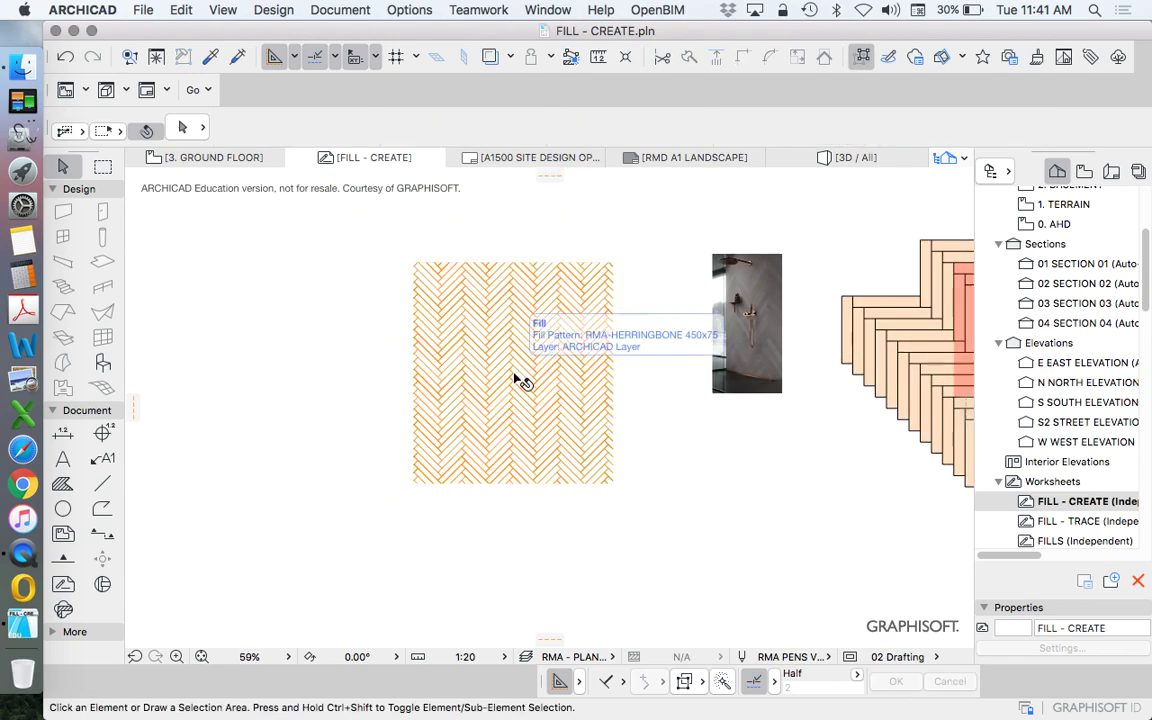
Move the orientation vector's origin point to a new spot and deselect the fill
click(517, 378)
click(522, 386)
click(433, 328)
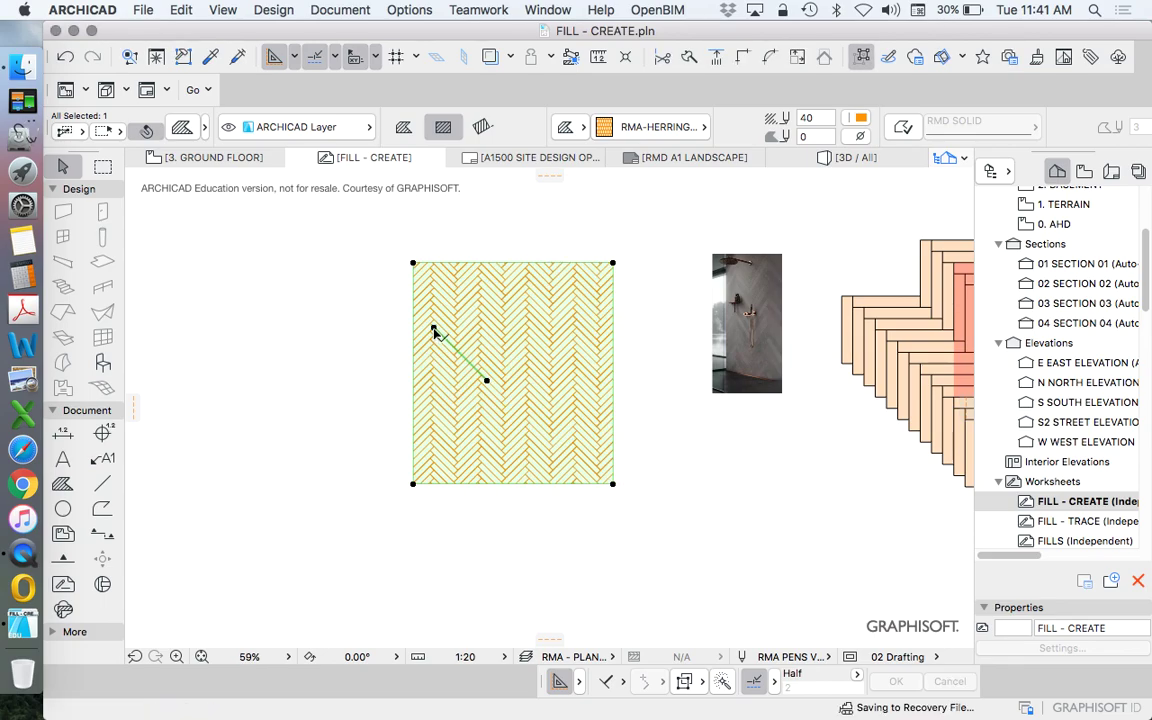
click(483, 314)
click(486, 313)
click(470, 375)
key(Escape)
scroll(700, 468, down, 3)
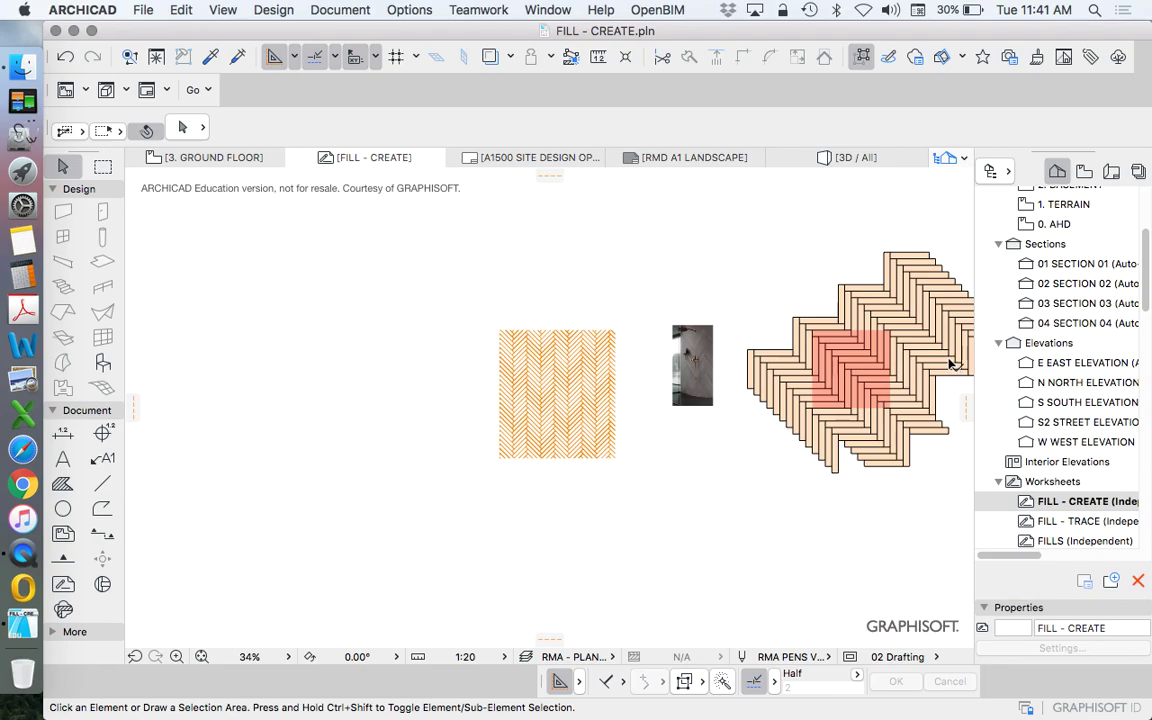
scroll(570, 342, up, 6)
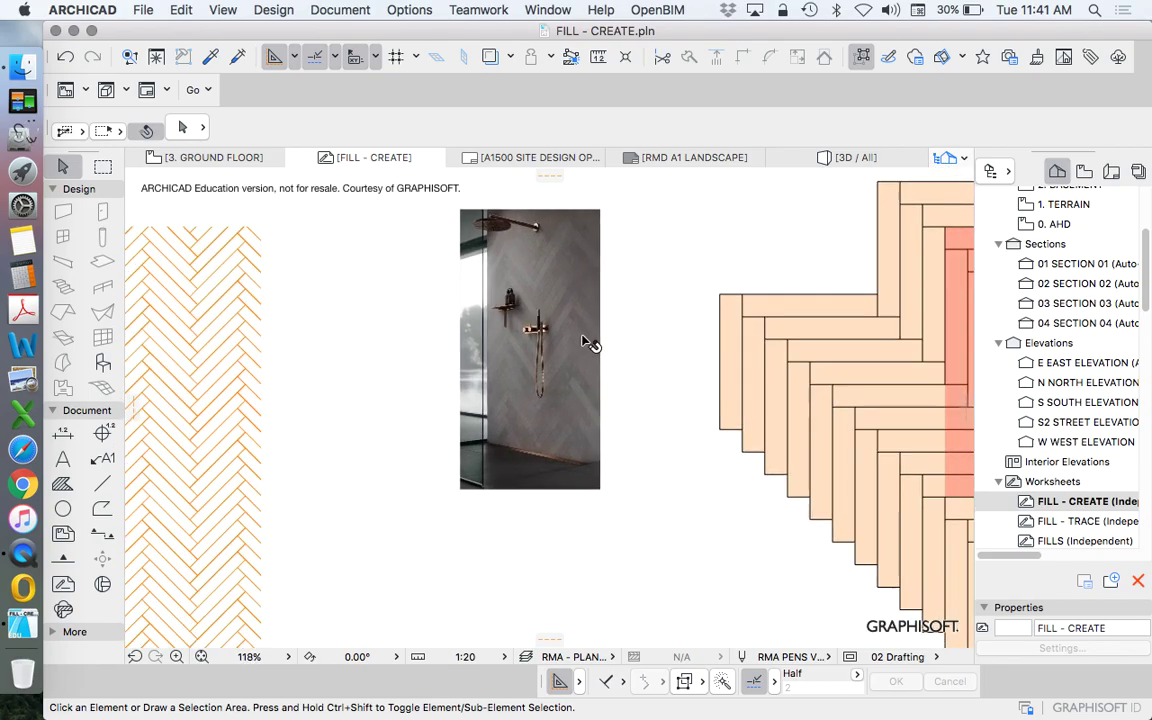
scroll(588, 343, down, 2)
scroll(548, 381, down, 3)
scroll(560, 360, up, 2)
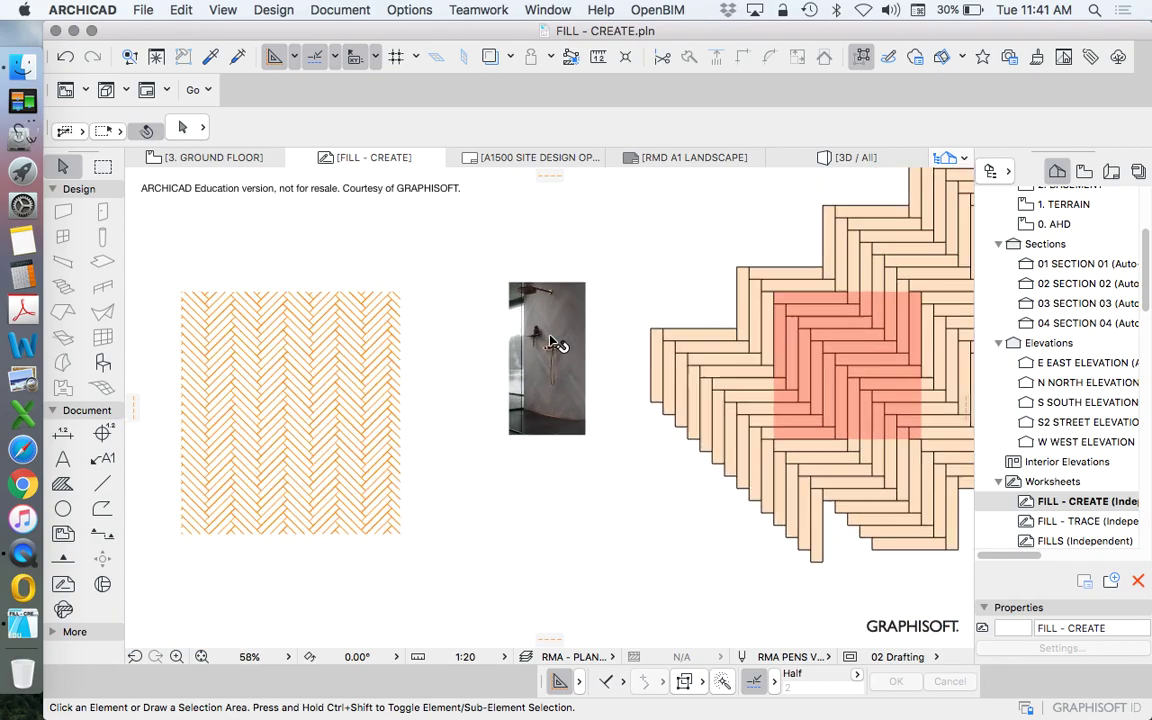
scroll(555, 345, up, 5)
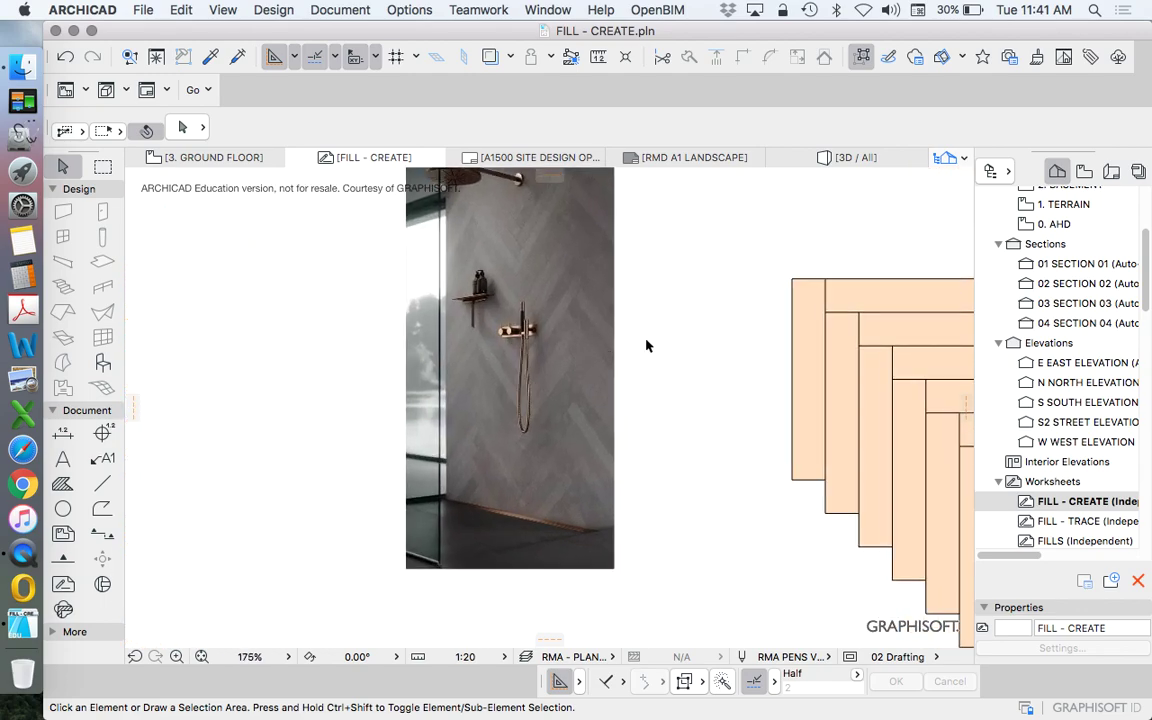
scroll(645, 350, down, 1)
scroll(650, 355, down, 4)
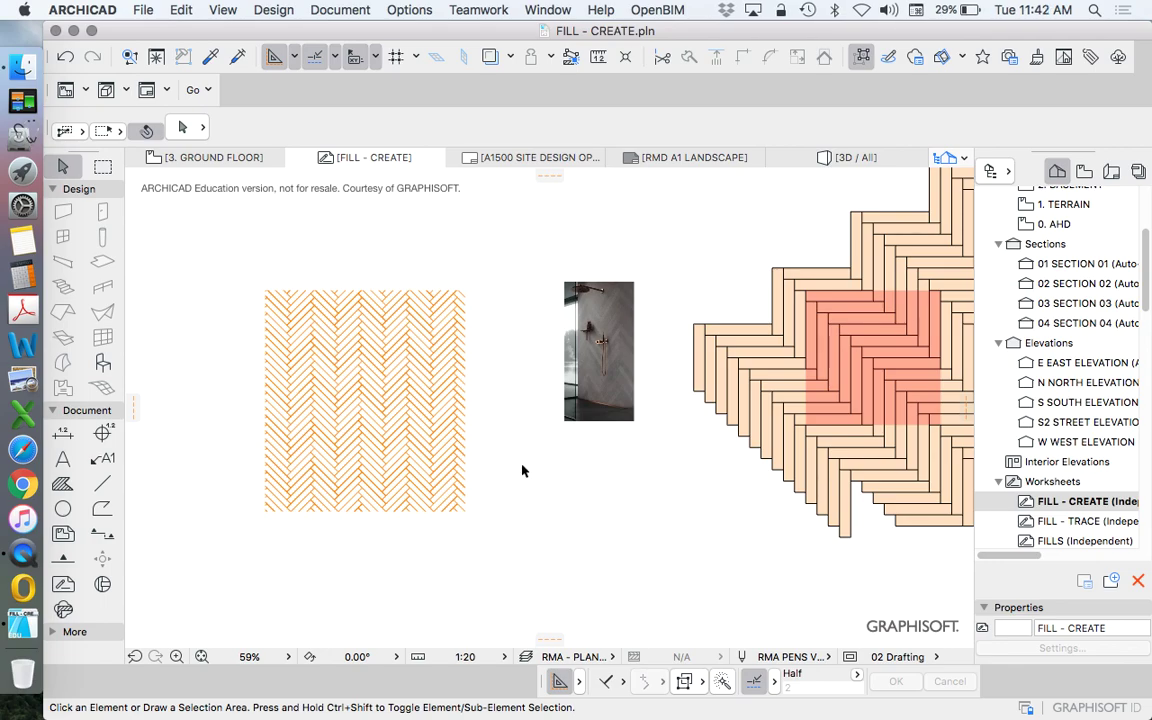
scroll(764, 424, right, 5)
scroll(830, 345, up, 3)
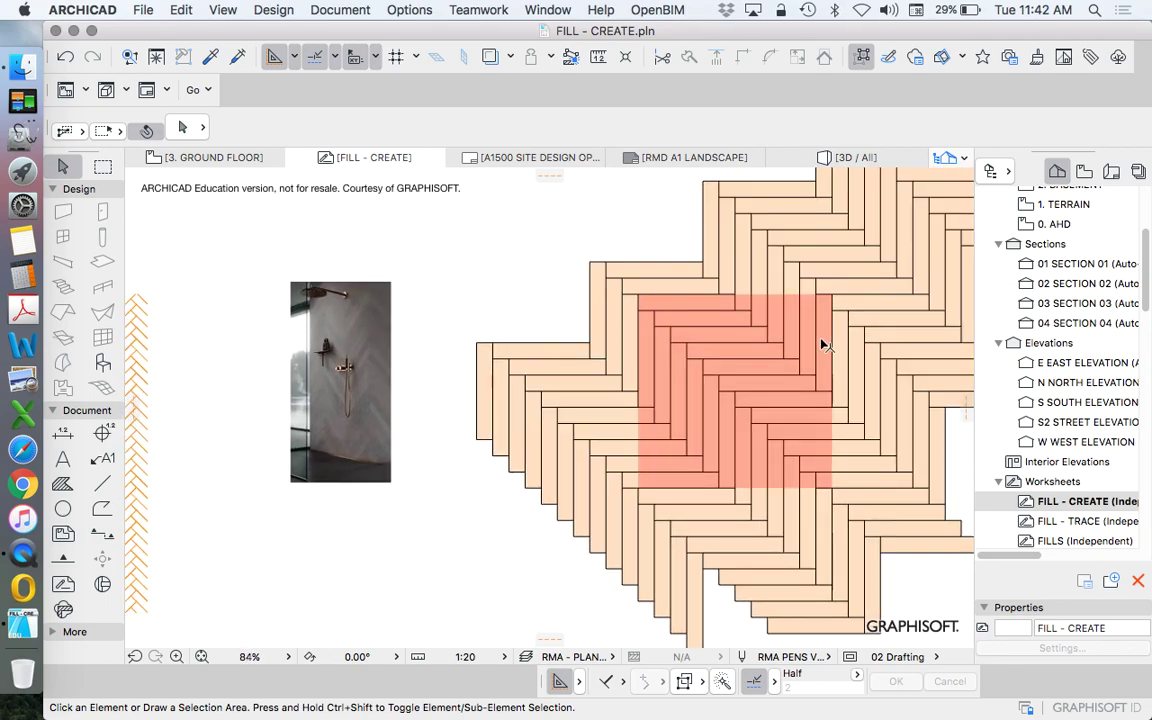
click(786, 304)
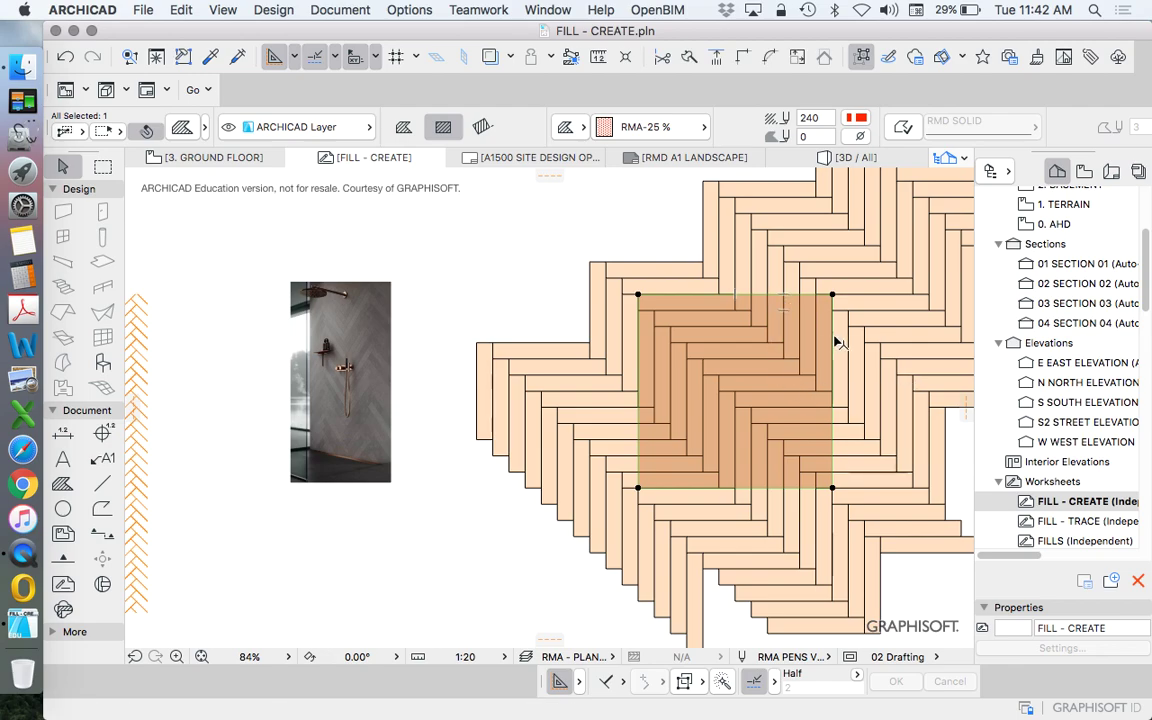
scroll(840, 342, down, 3)
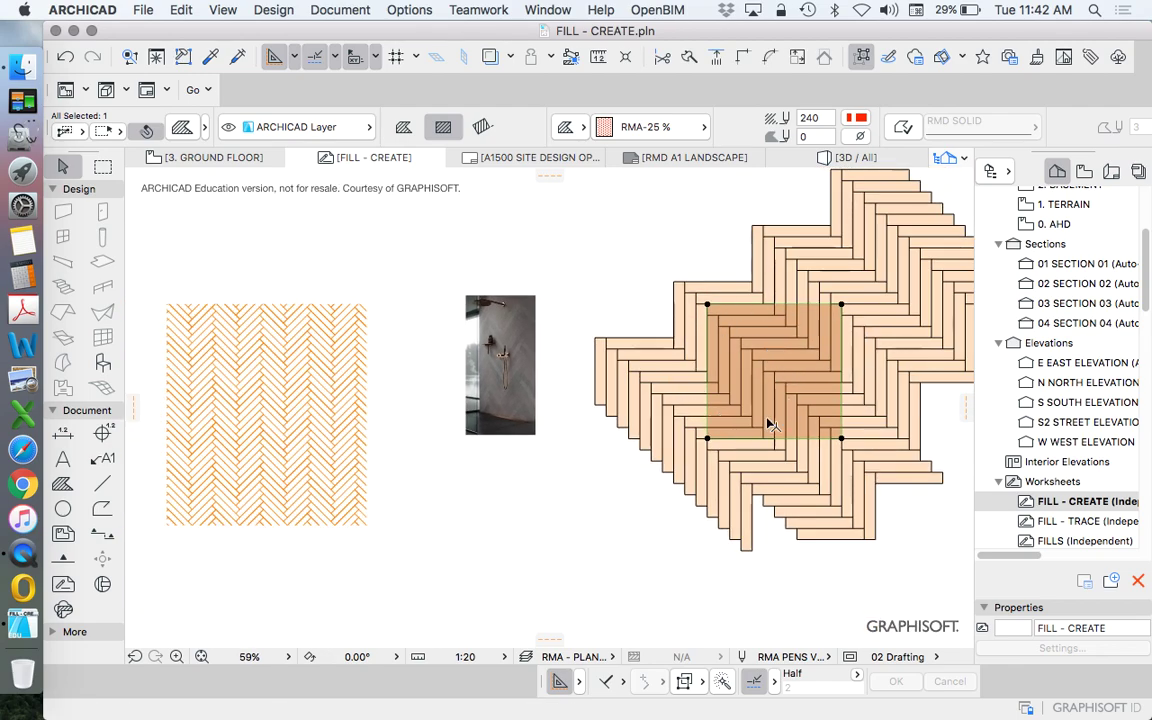
click(607, 233)
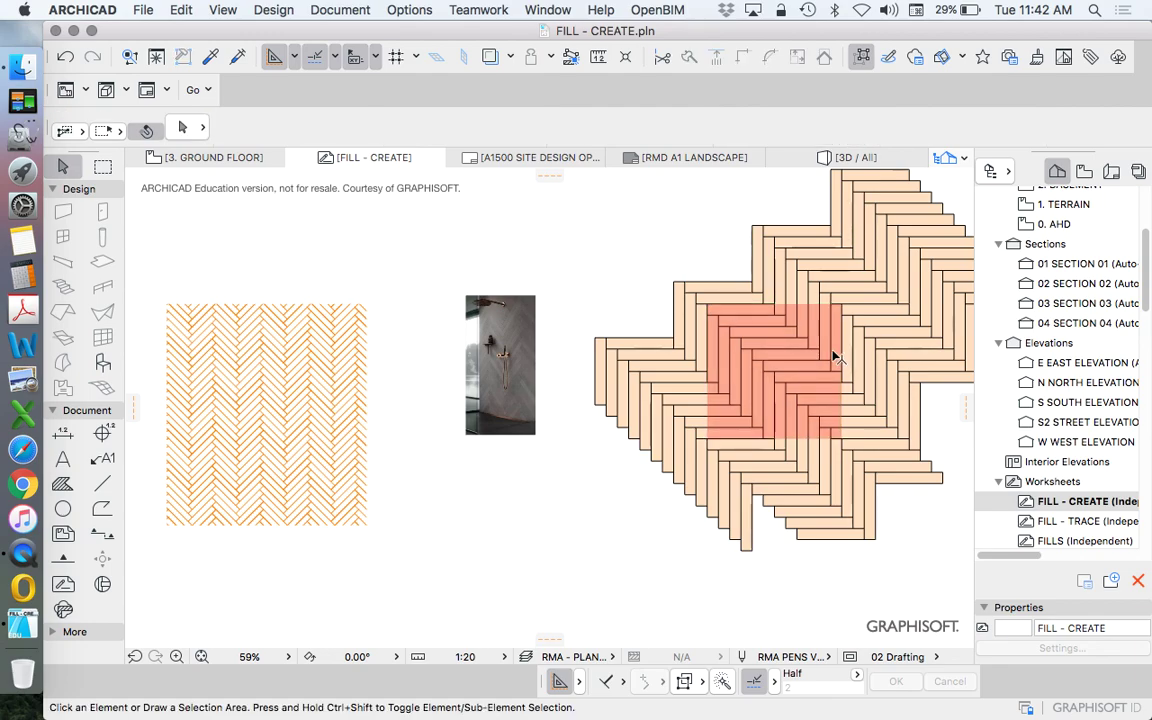